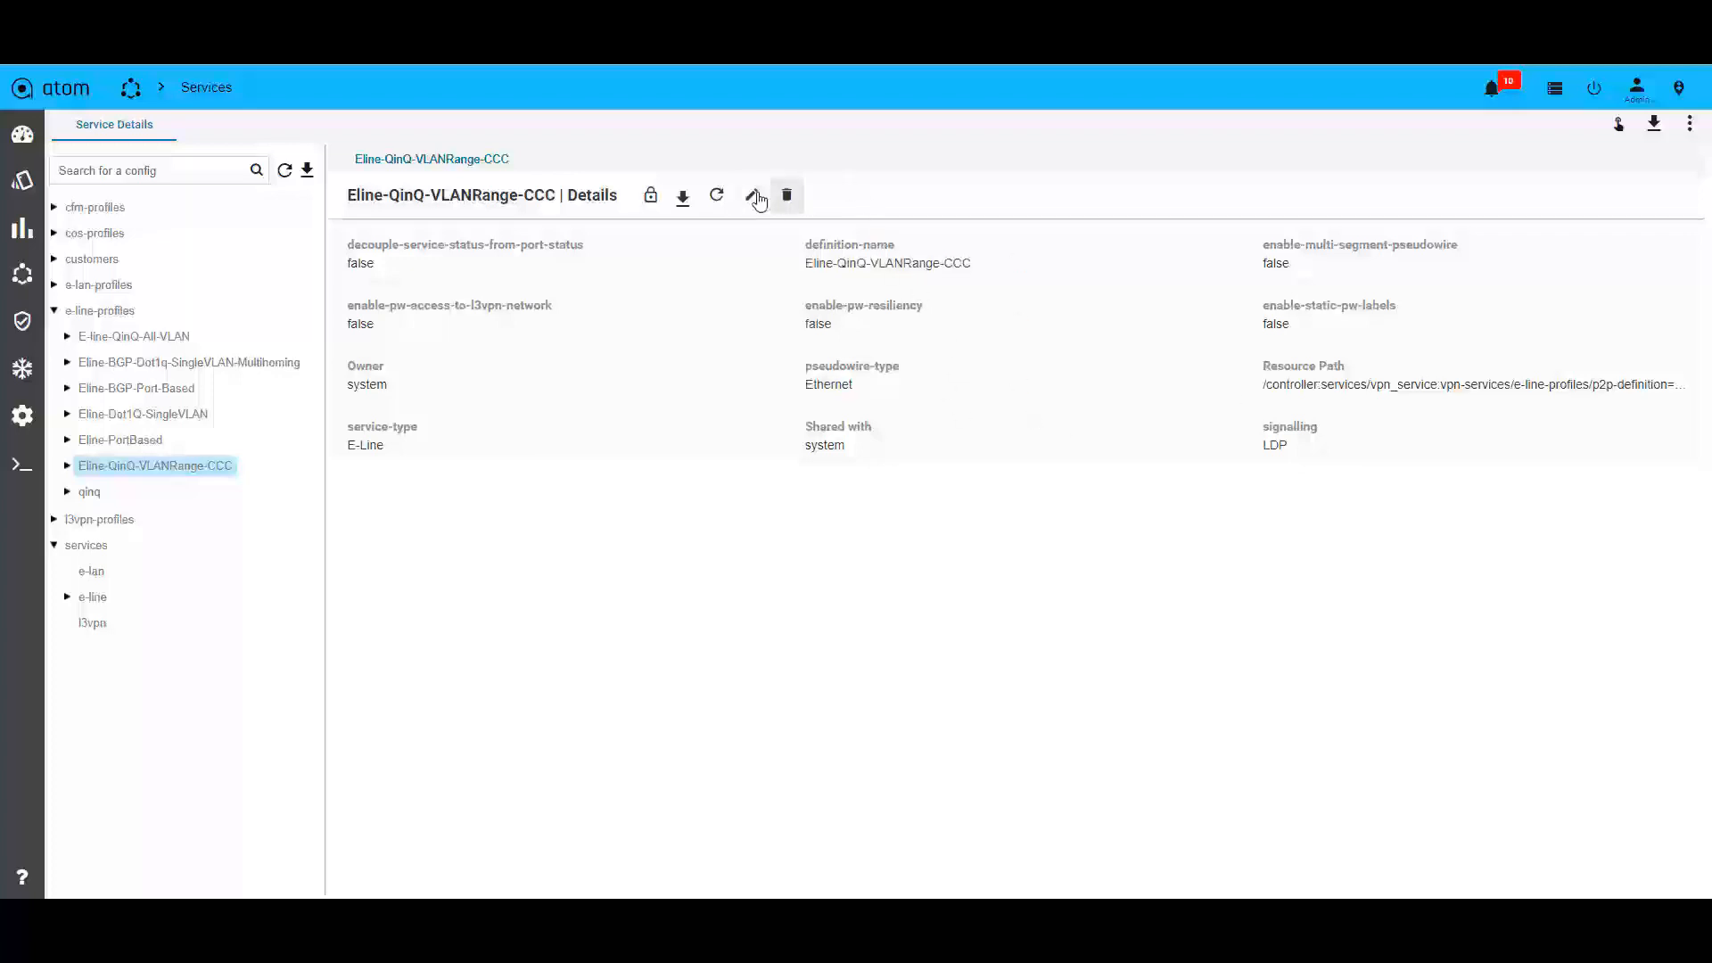
# Open the Eline-QinQ-VLANRange-CCC profile and its connectivity settings for editing and review signalling, pseudowire type, VC ID and MTU options.
pyautogui.click(752, 195)
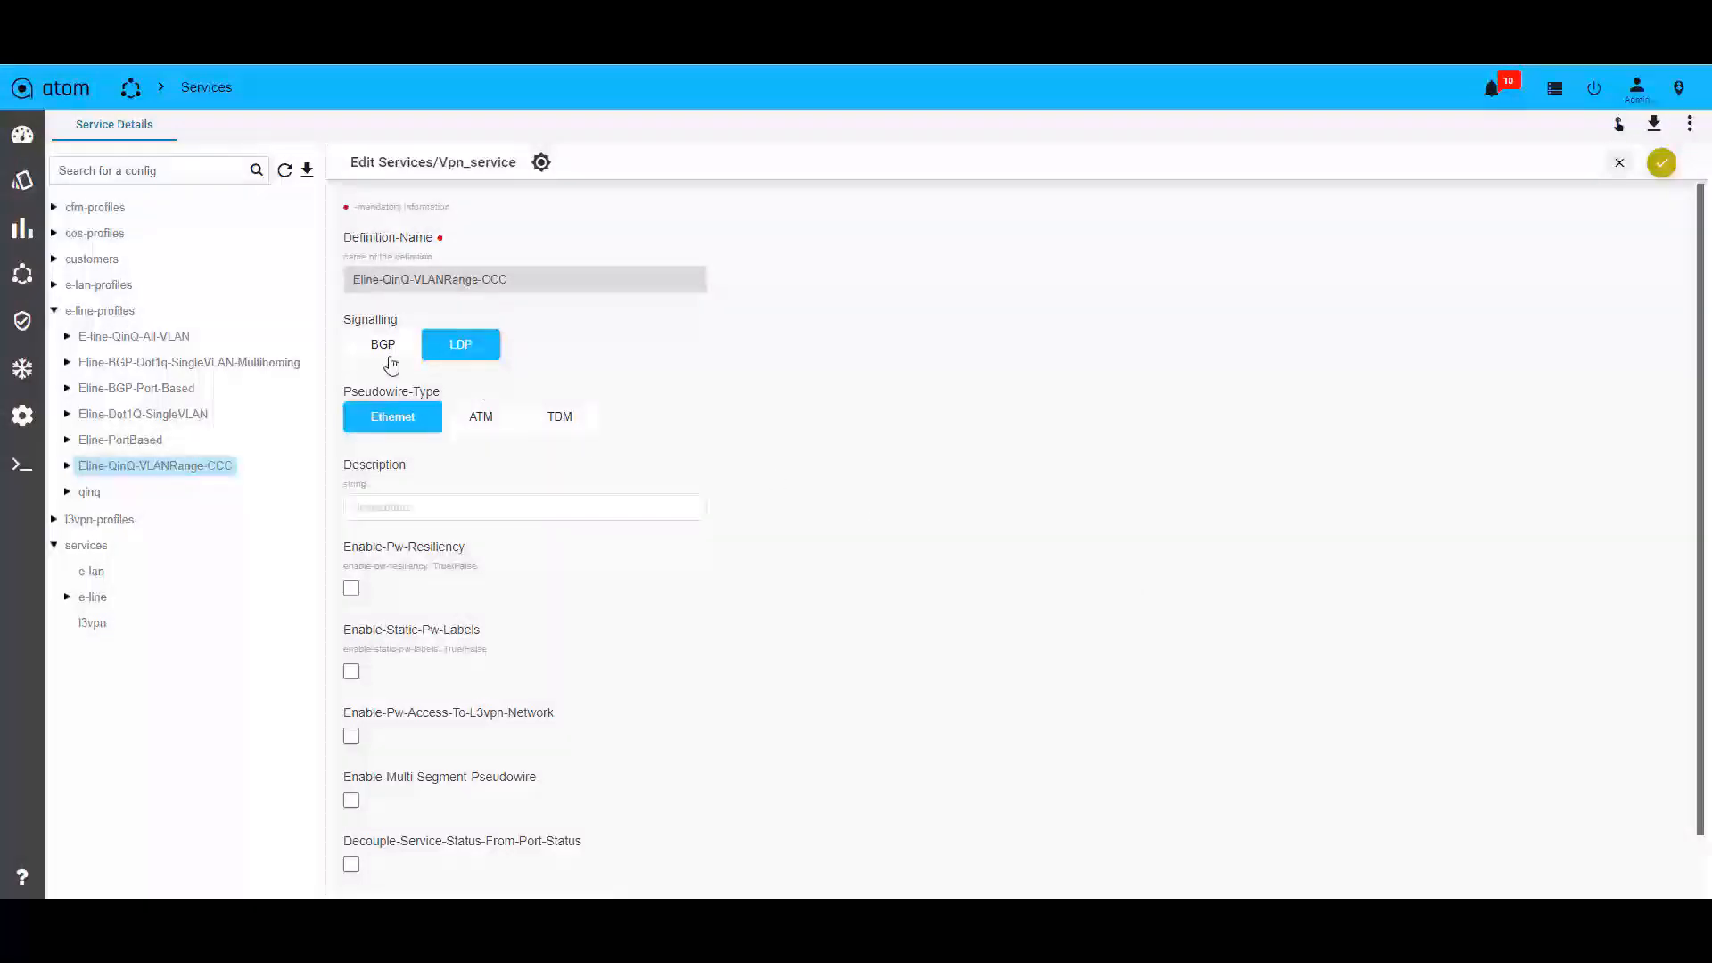
pyautogui.click(69, 467)
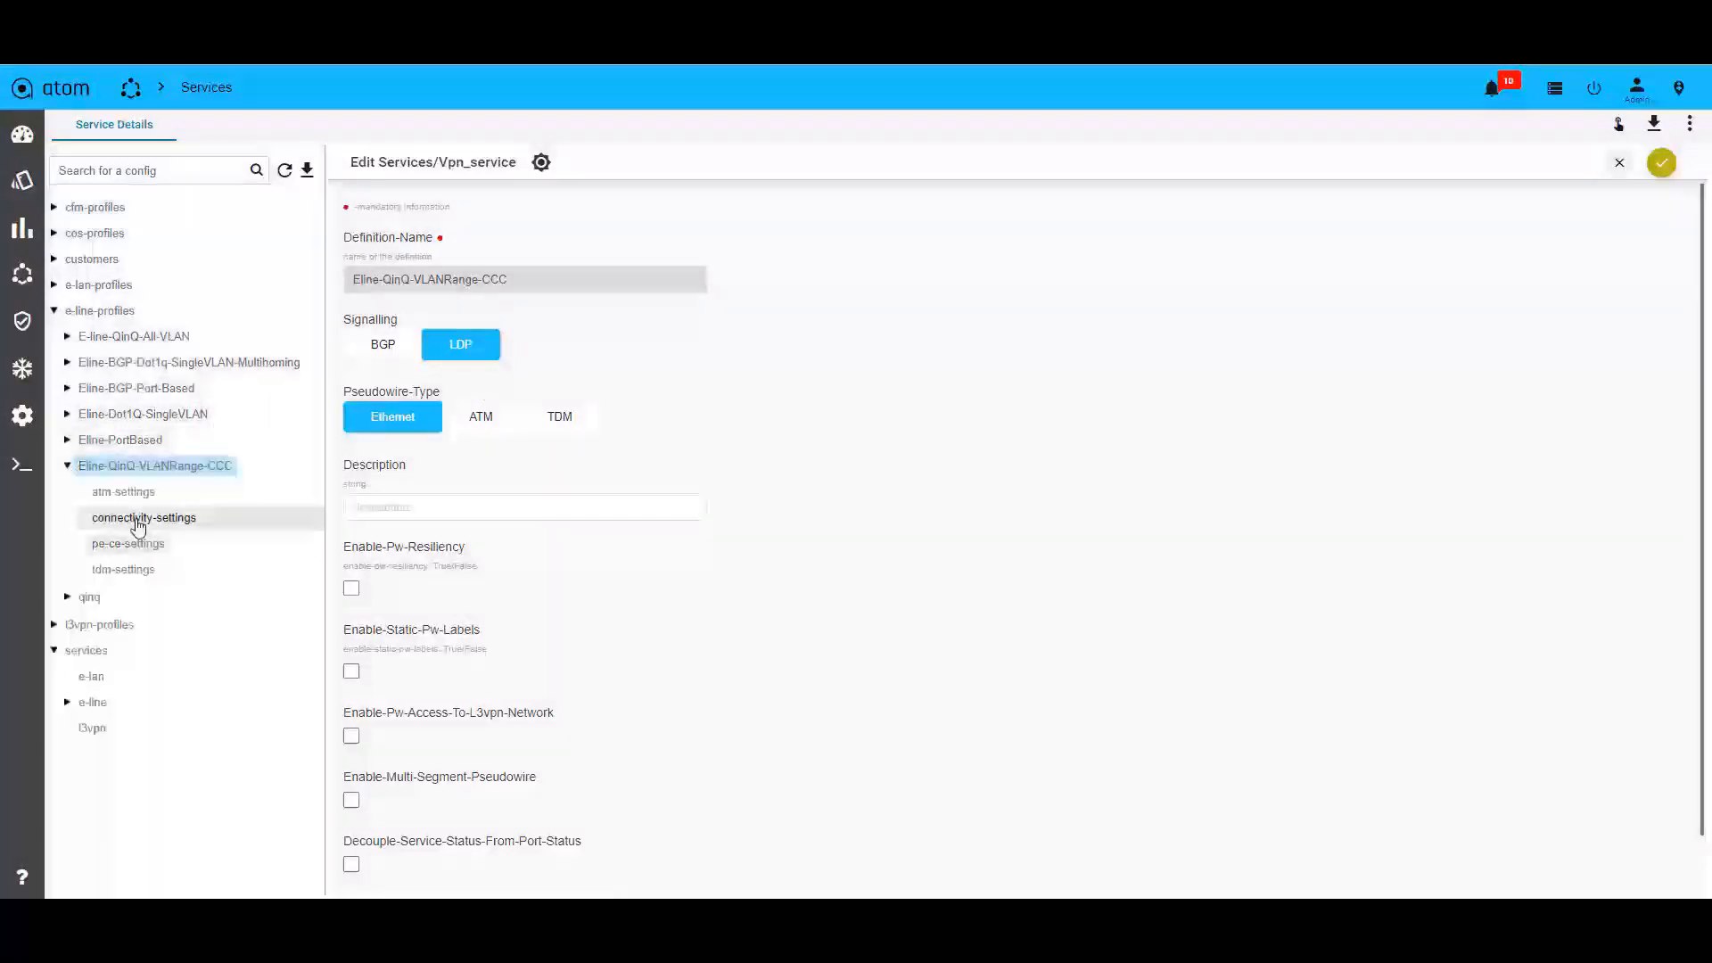
pyautogui.click(138, 519)
pyautogui.click(697, 196)
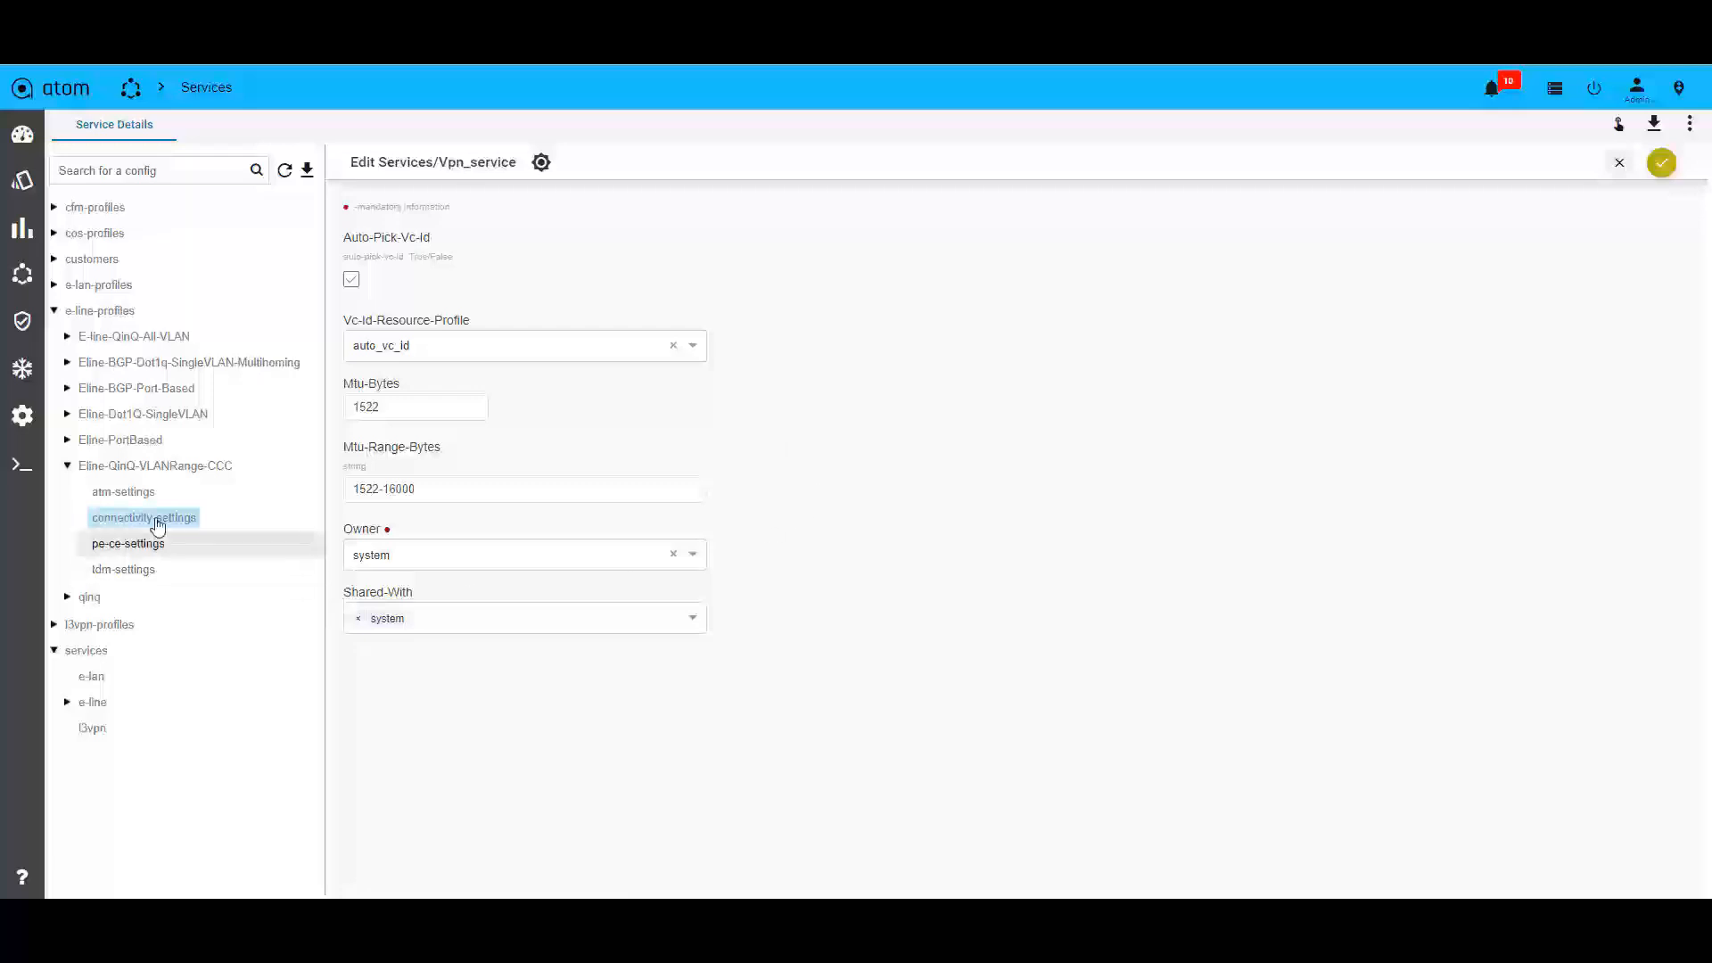
# Open the pe-ce-settings of the Eline-QinQ-VLANRange-CCC profile for editing and review the Ethernet, VLAN and interface encapsulation options.
pyautogui.click(126, 546)
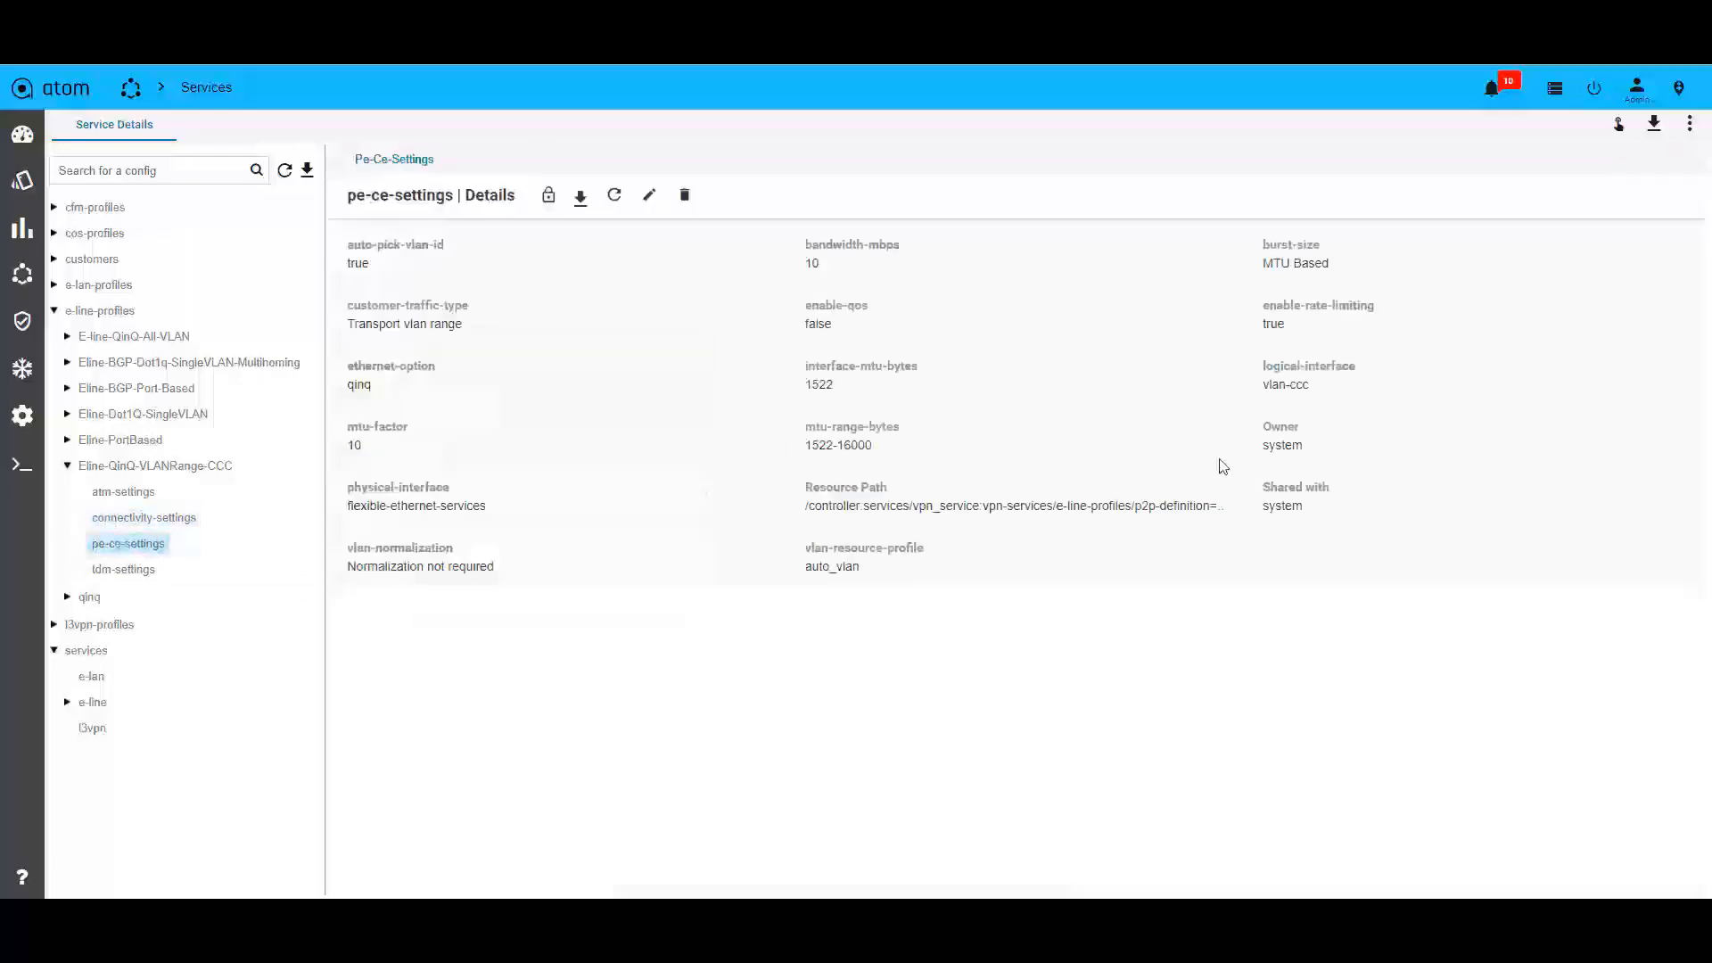
pyautogui.click(649, 195)
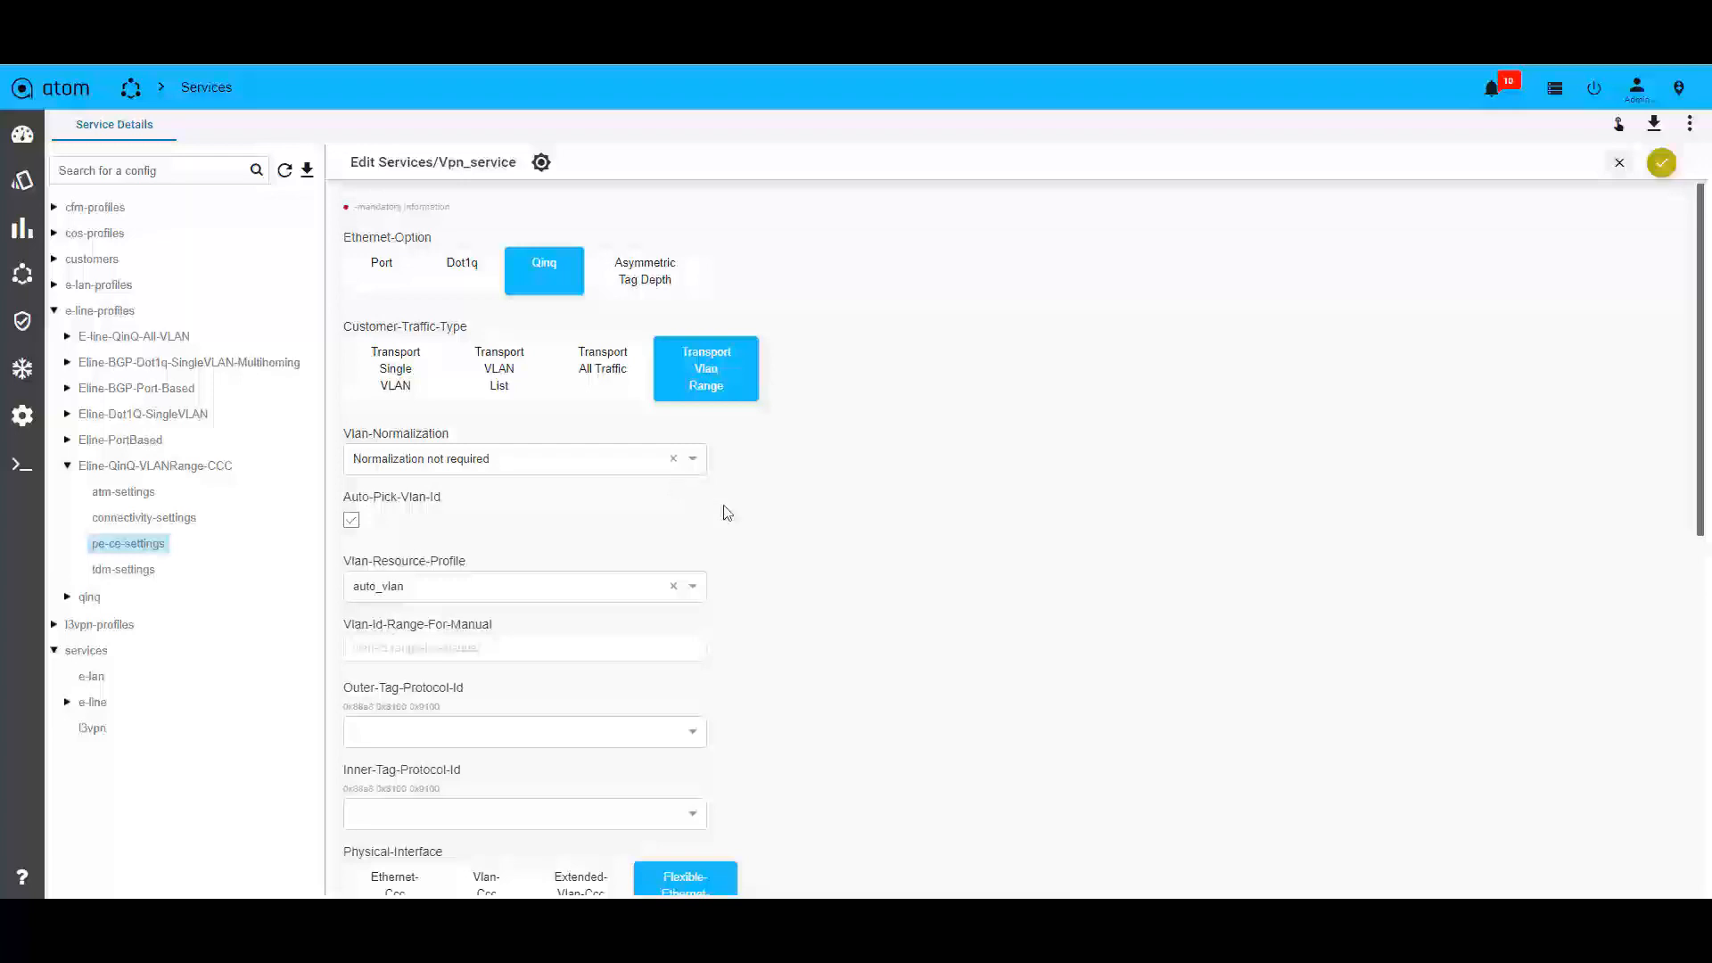
pyautogui.scroll(-2, 881, 648)
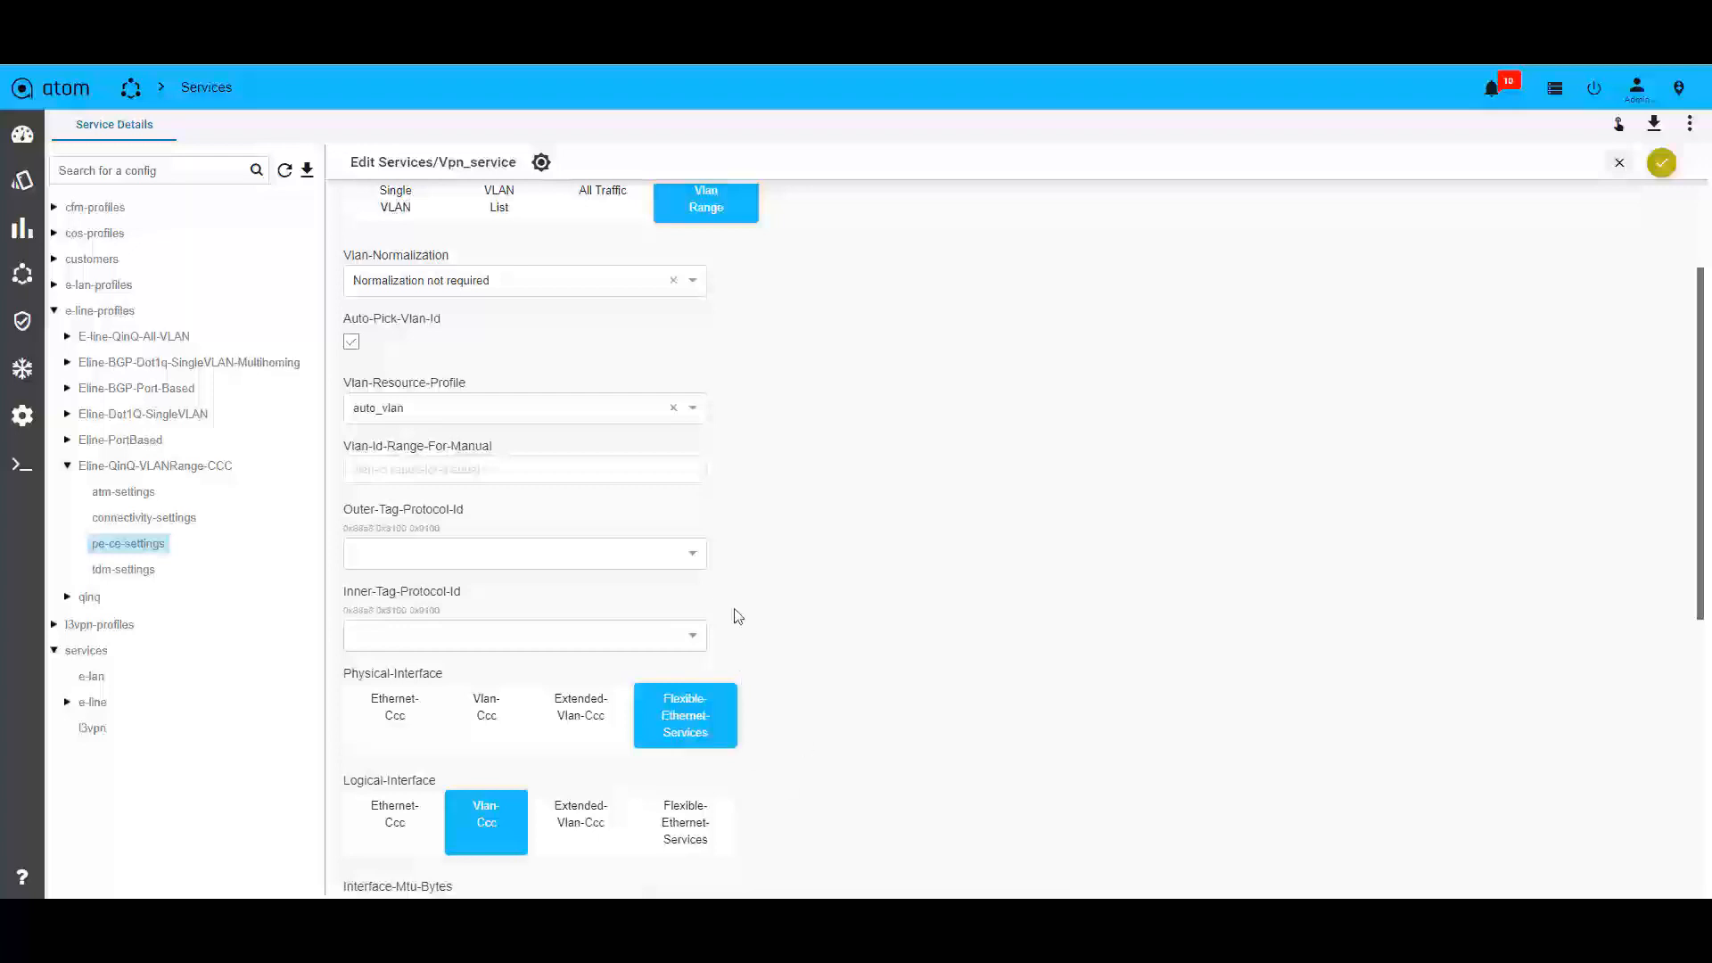
pyautogui.scroll(-5, 805, 668)
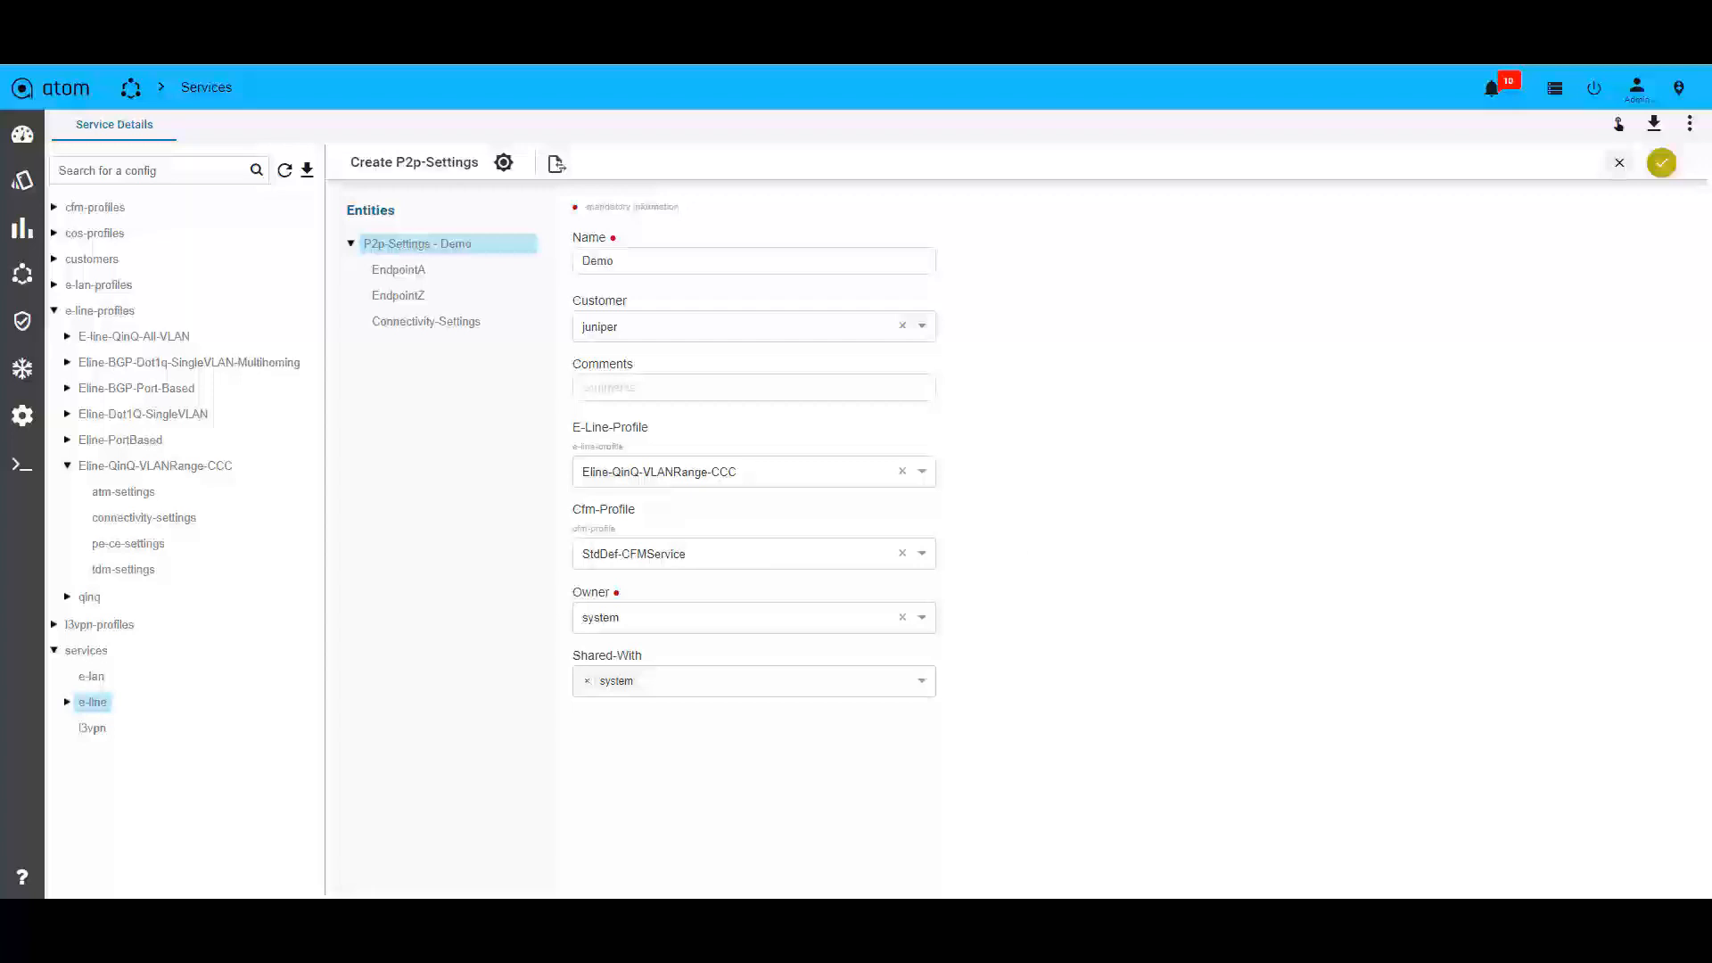
# Review the connectivity settings and the EndpointA device, interface, VLAN and bandwidth values of the Demo P2P service.
pyautogui.click(427, 322)
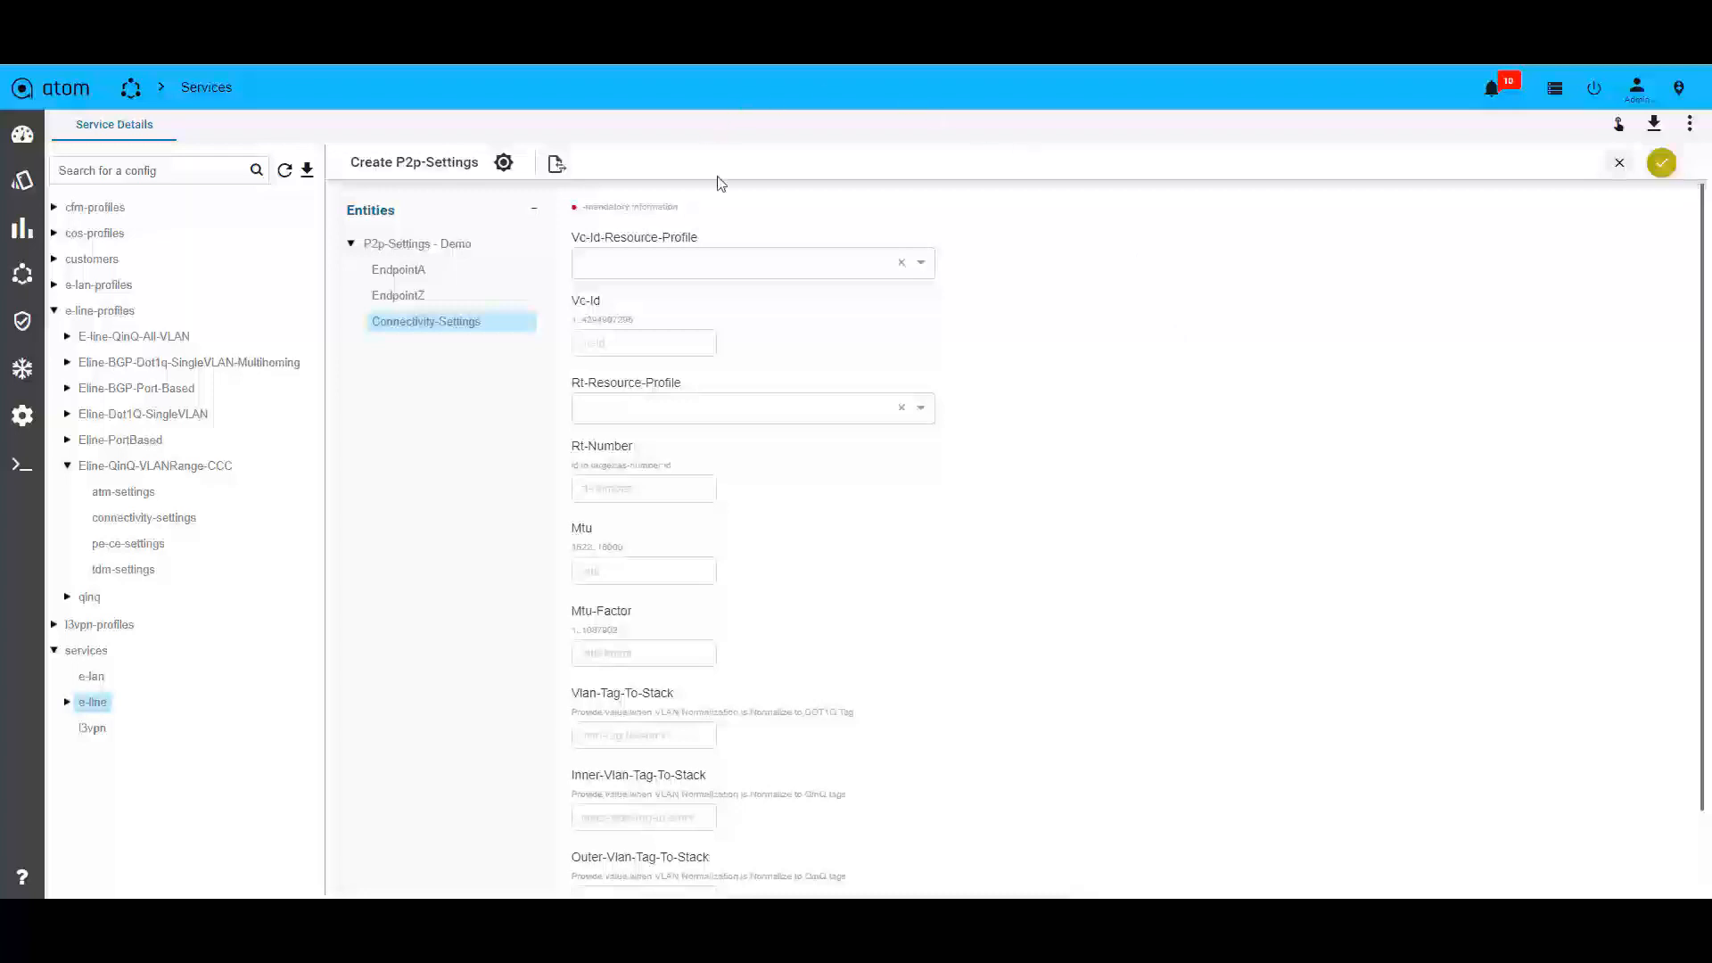
pyautogui.click(417, 272)
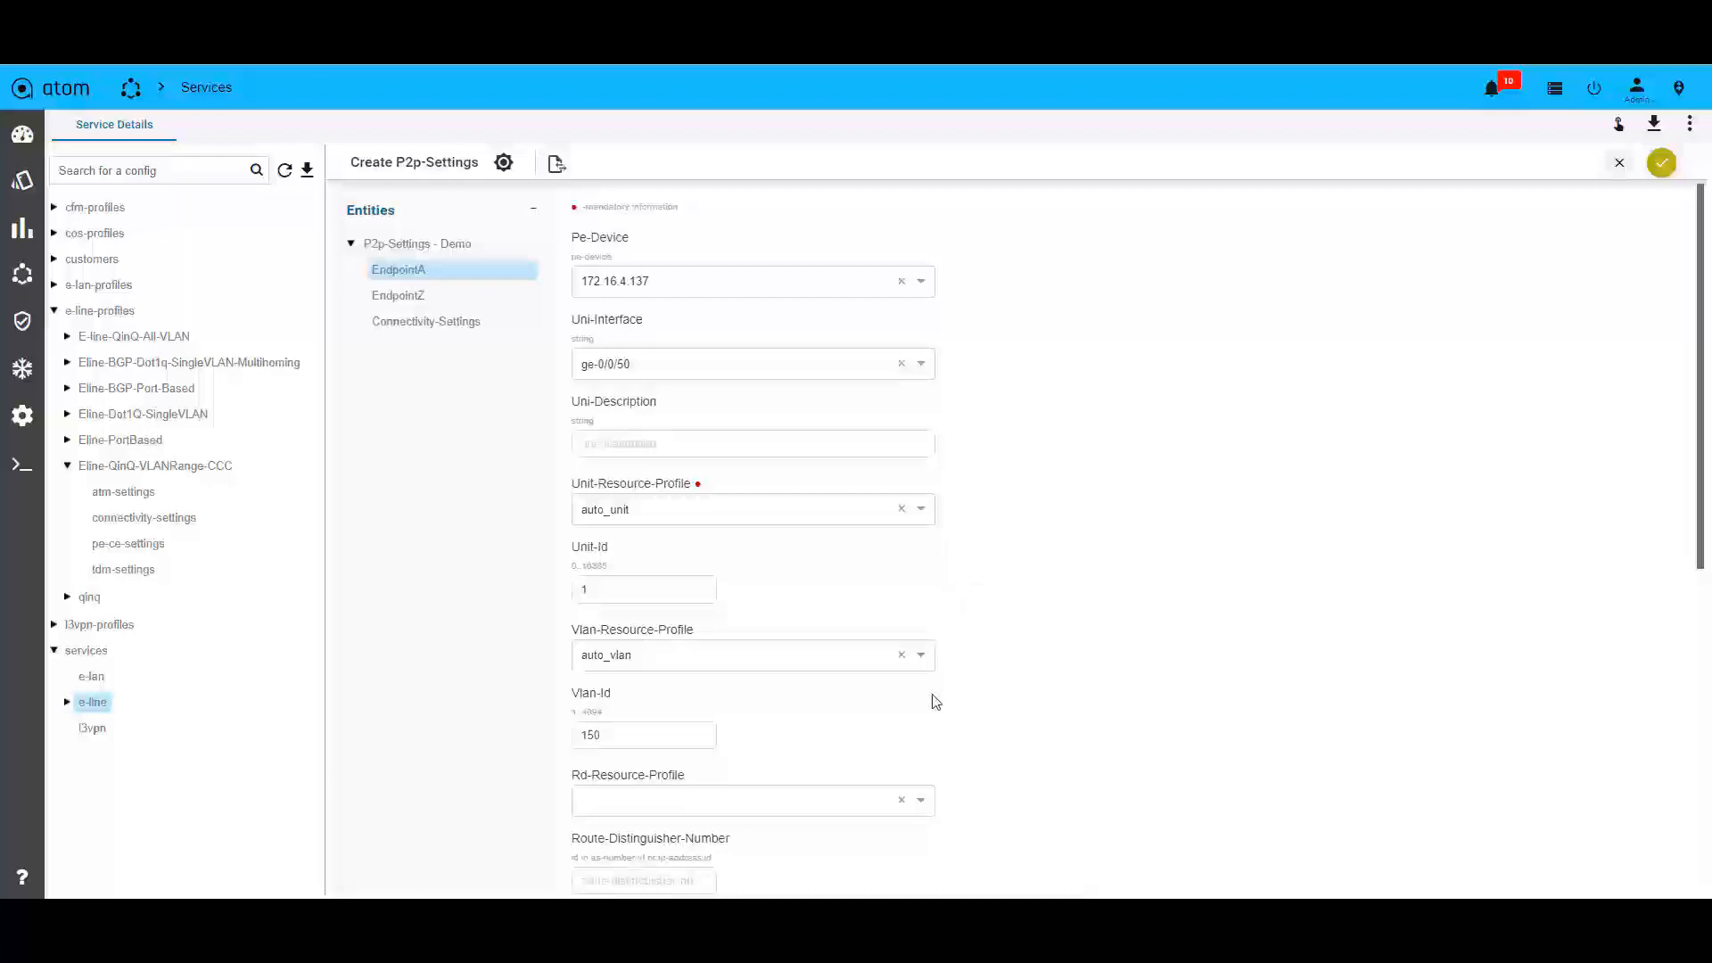
pyautogui.scroll(-2, 938, 709)
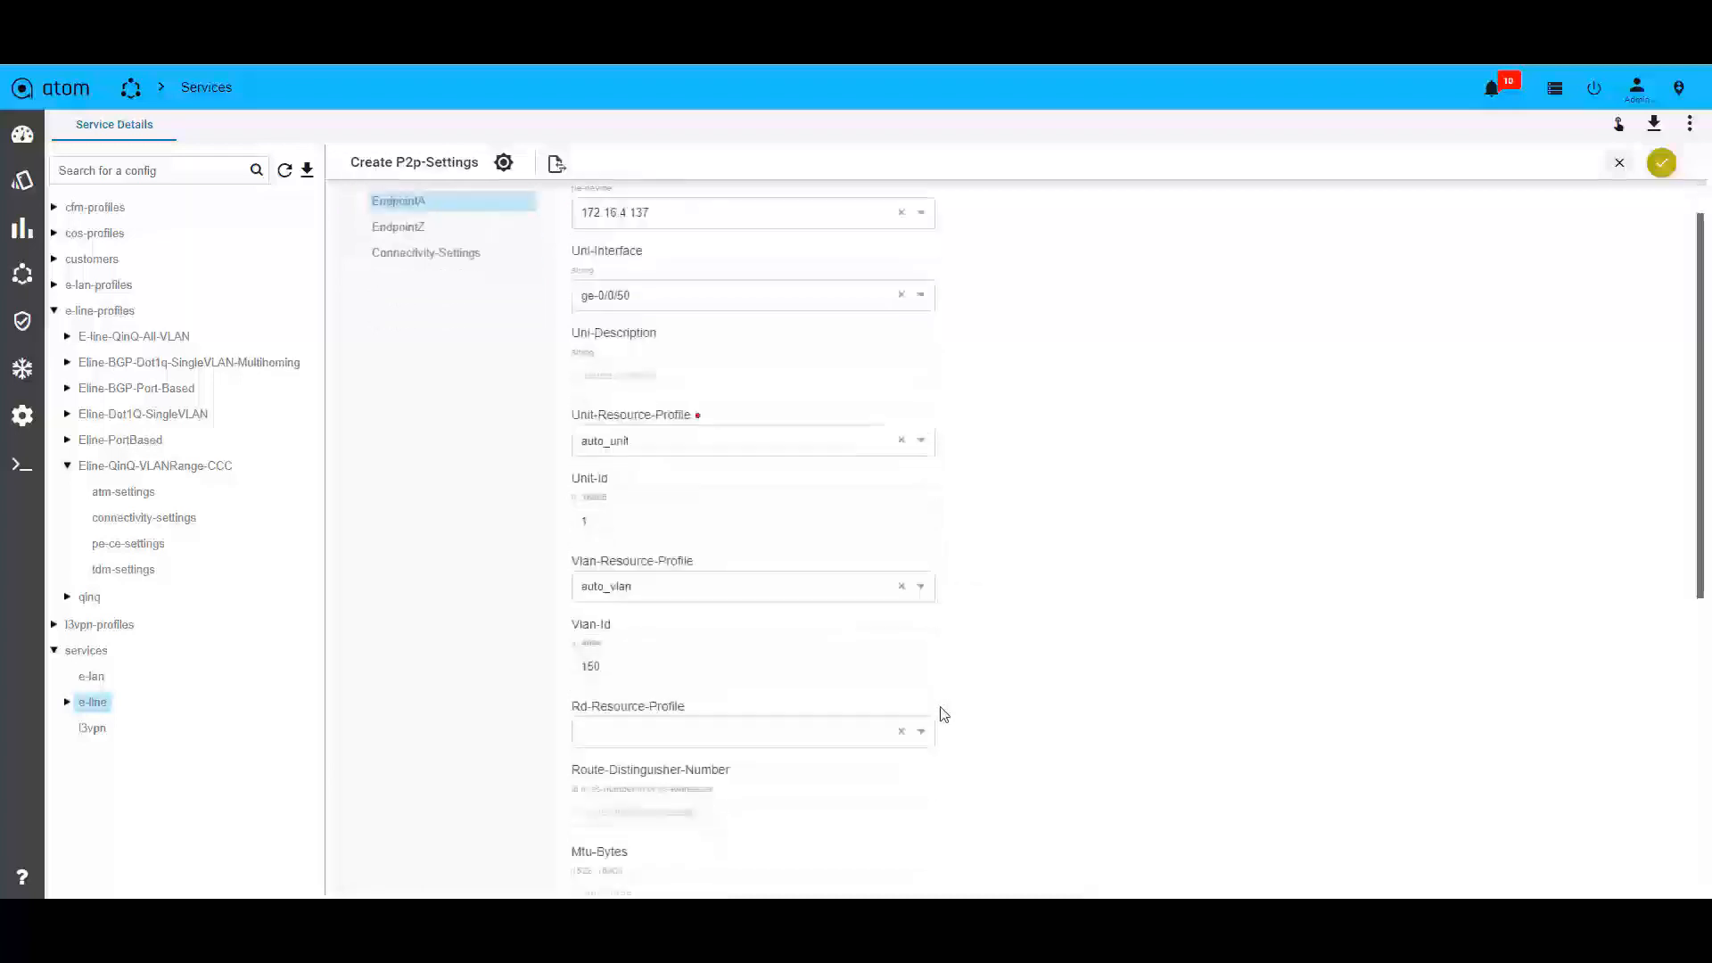
pyautogui.scroll(-5, 942, 712)
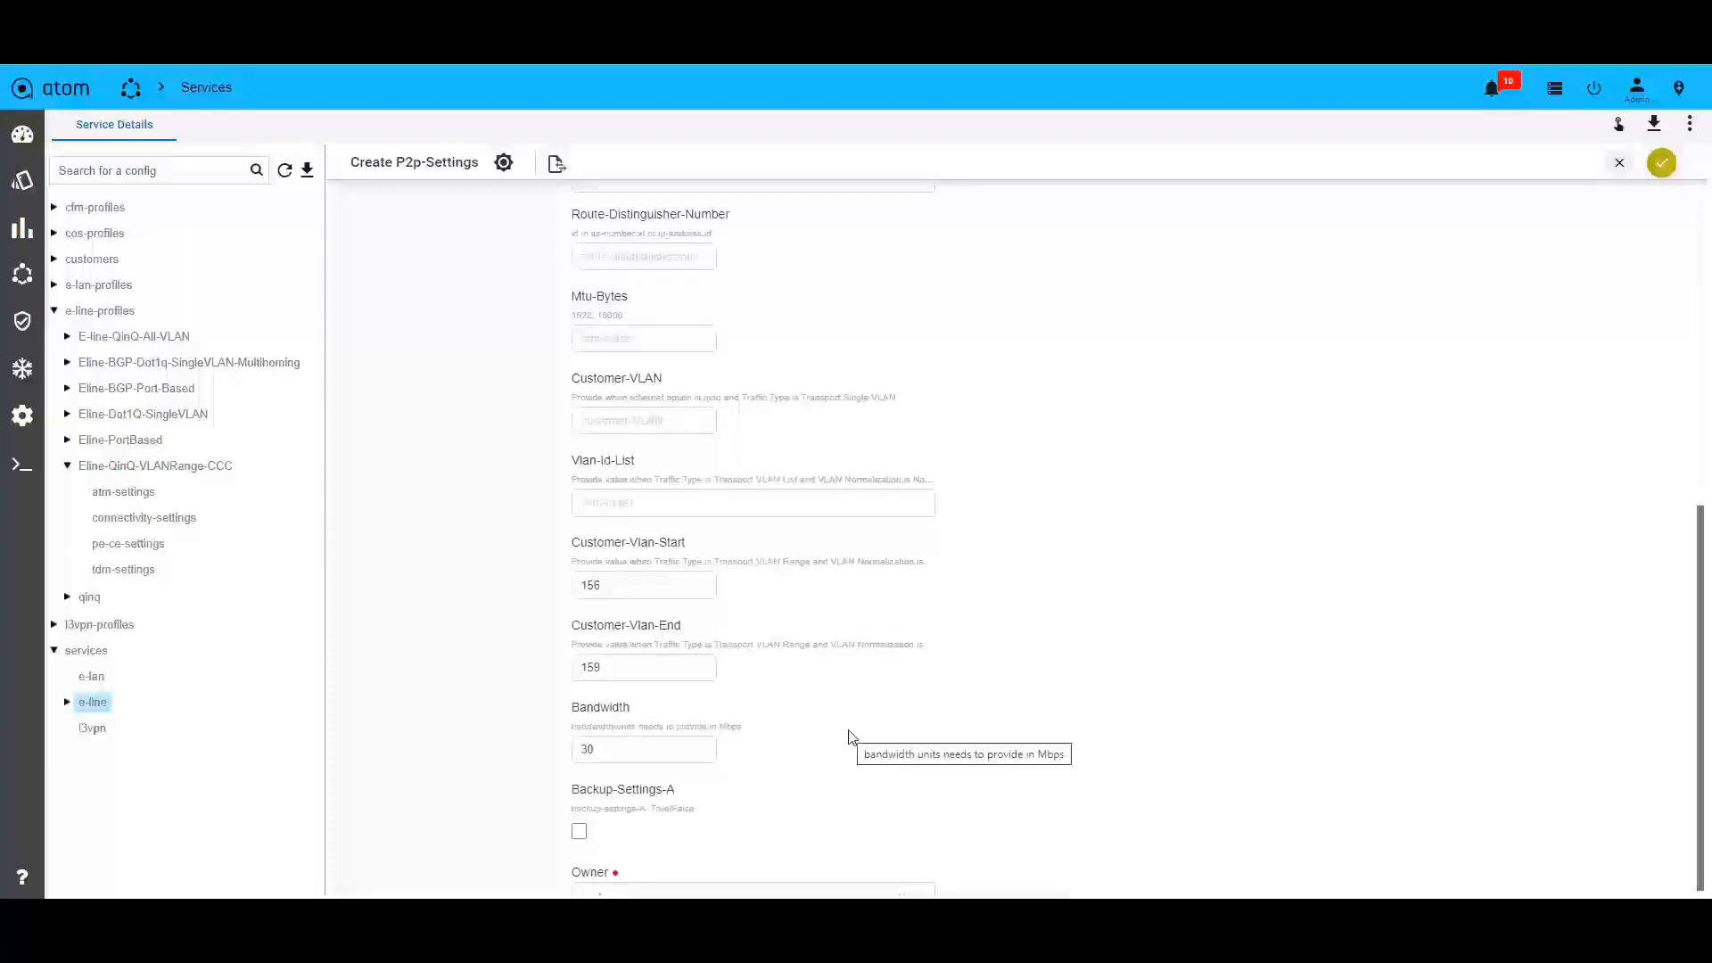
pyautogui.scroll(10, 735, 388)
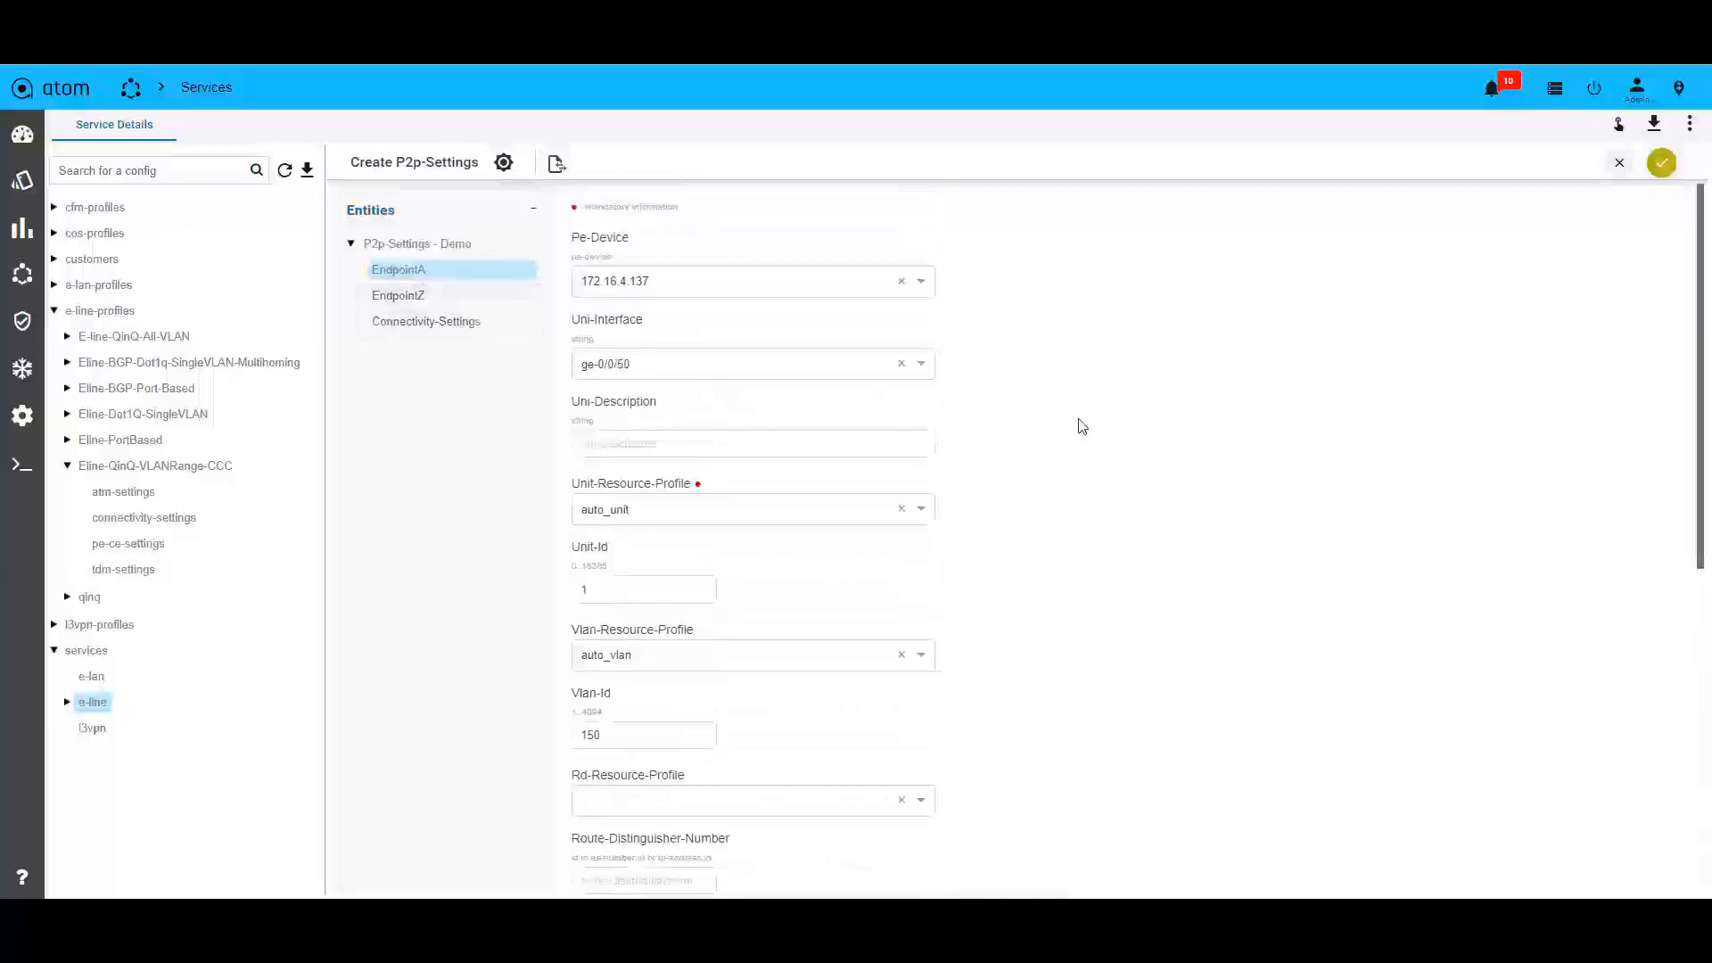
# Check the EndpointZ values and create the Demo E-Line service for customer juniper with the Eline-QinQ-VLANRange-CCC and StdDef-CFMService profiles.
pyautogui.click(411, 297)
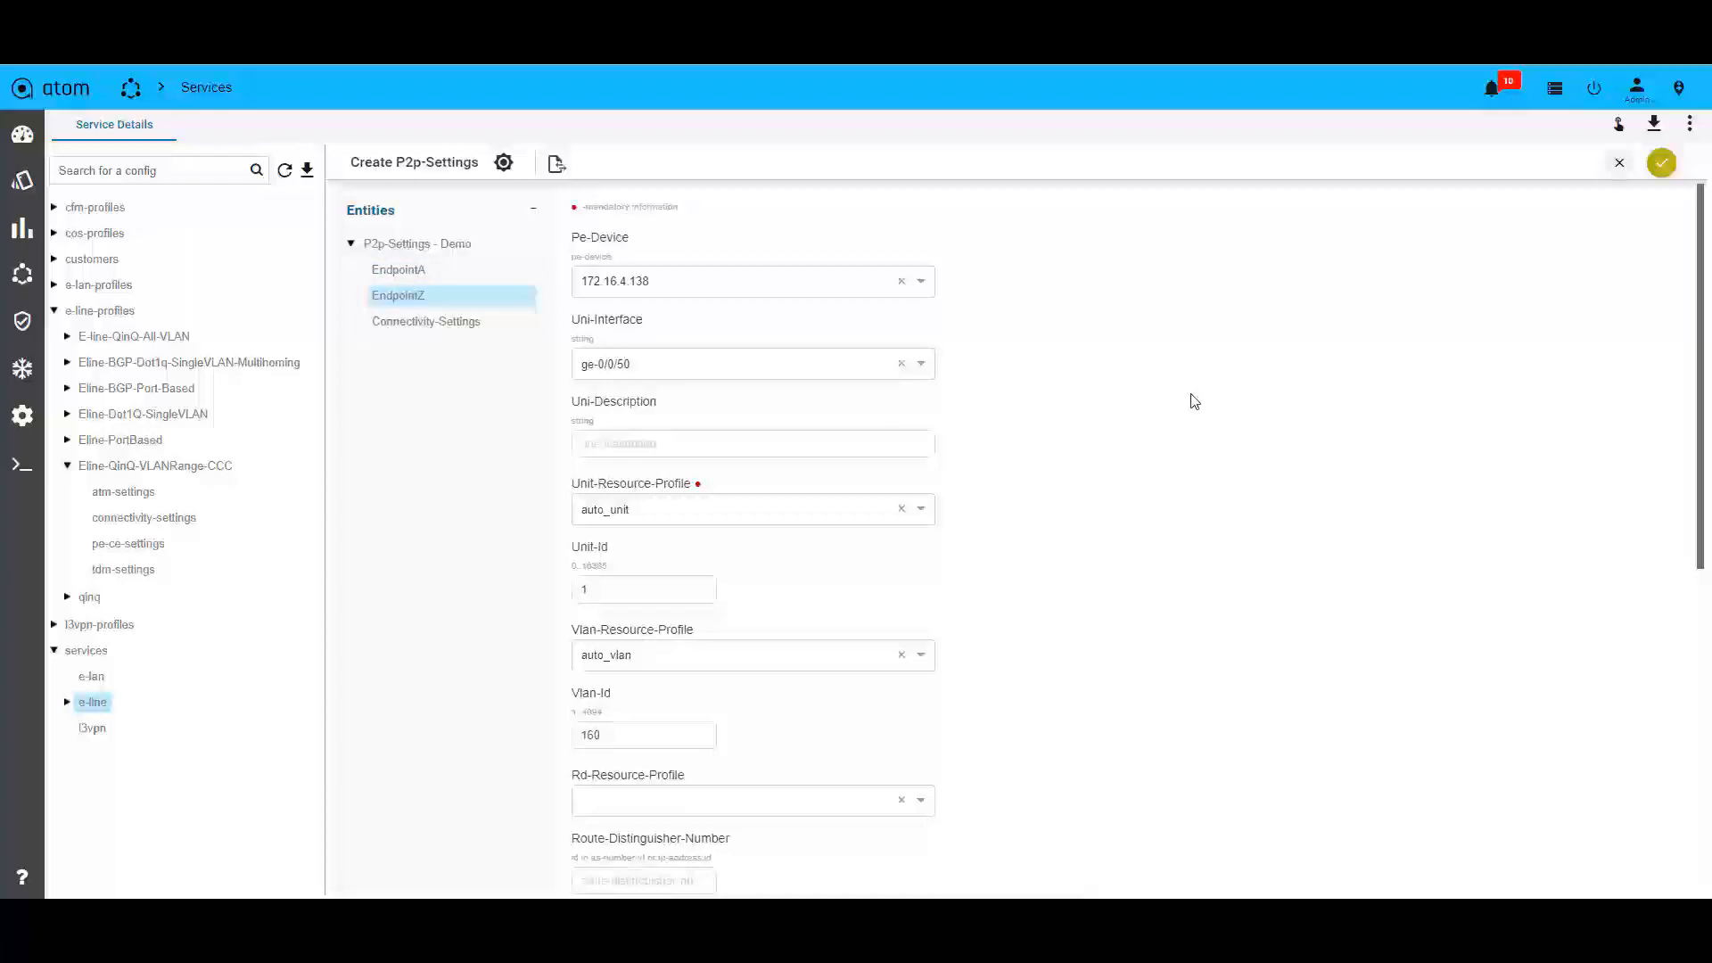
pyautogui.scroll(-2, 1195, 402)
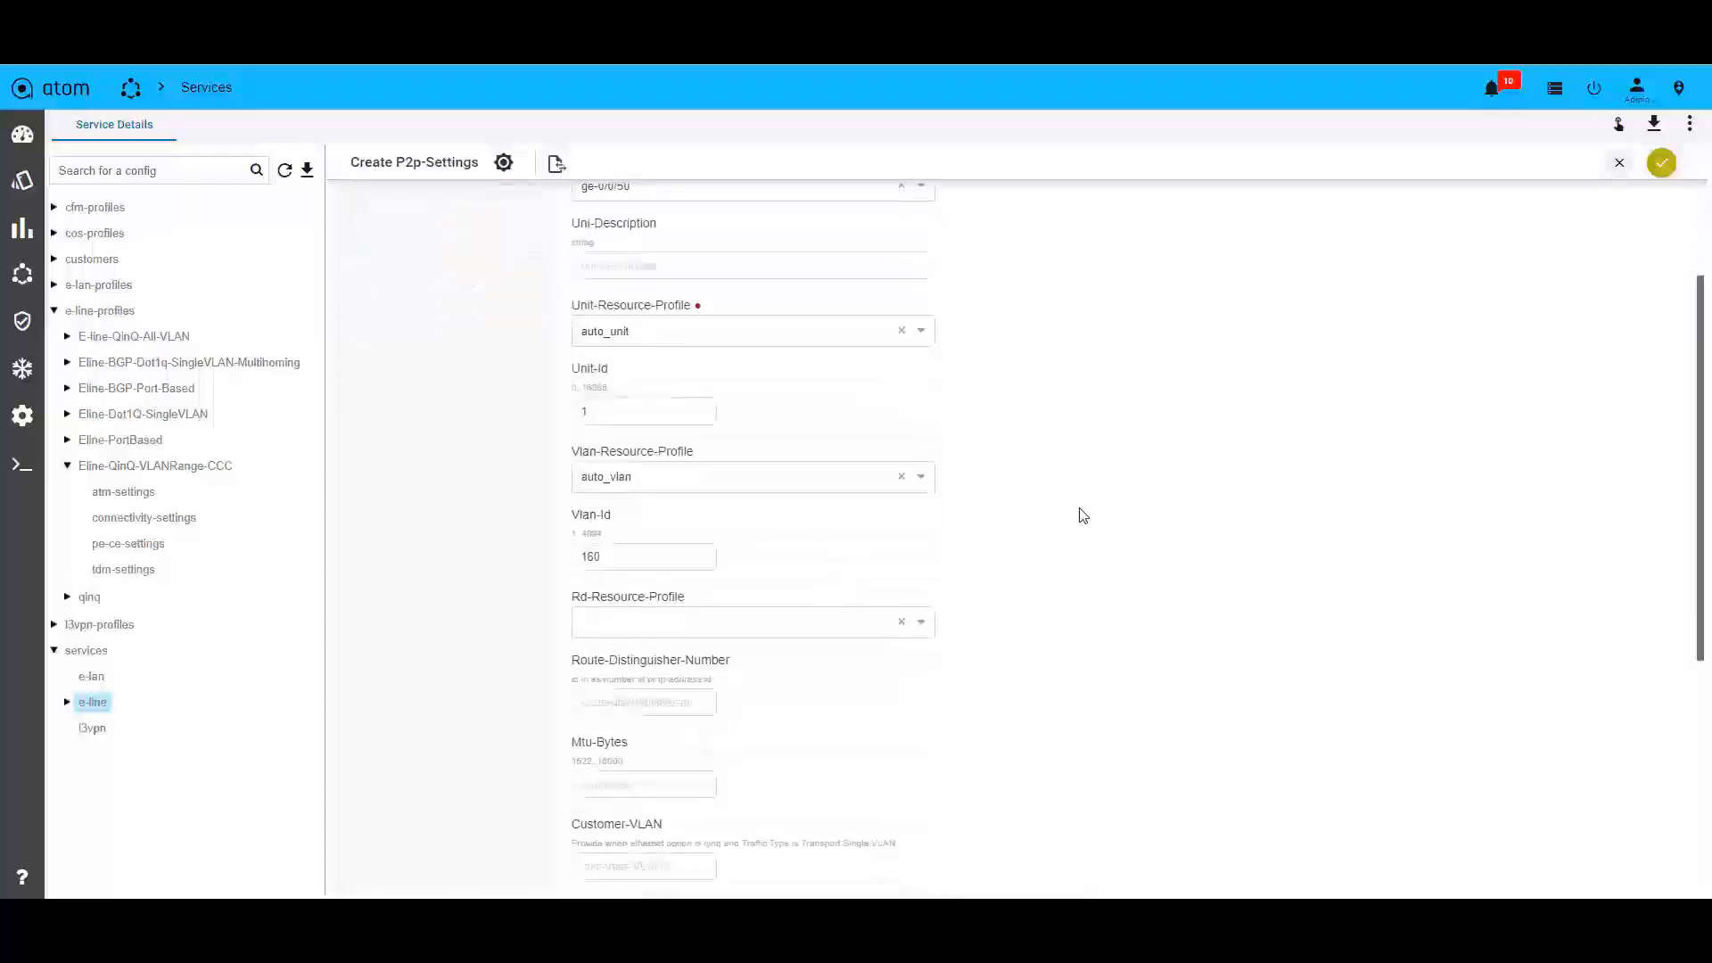
pyautogui.scroll(-5, 1083, 515)
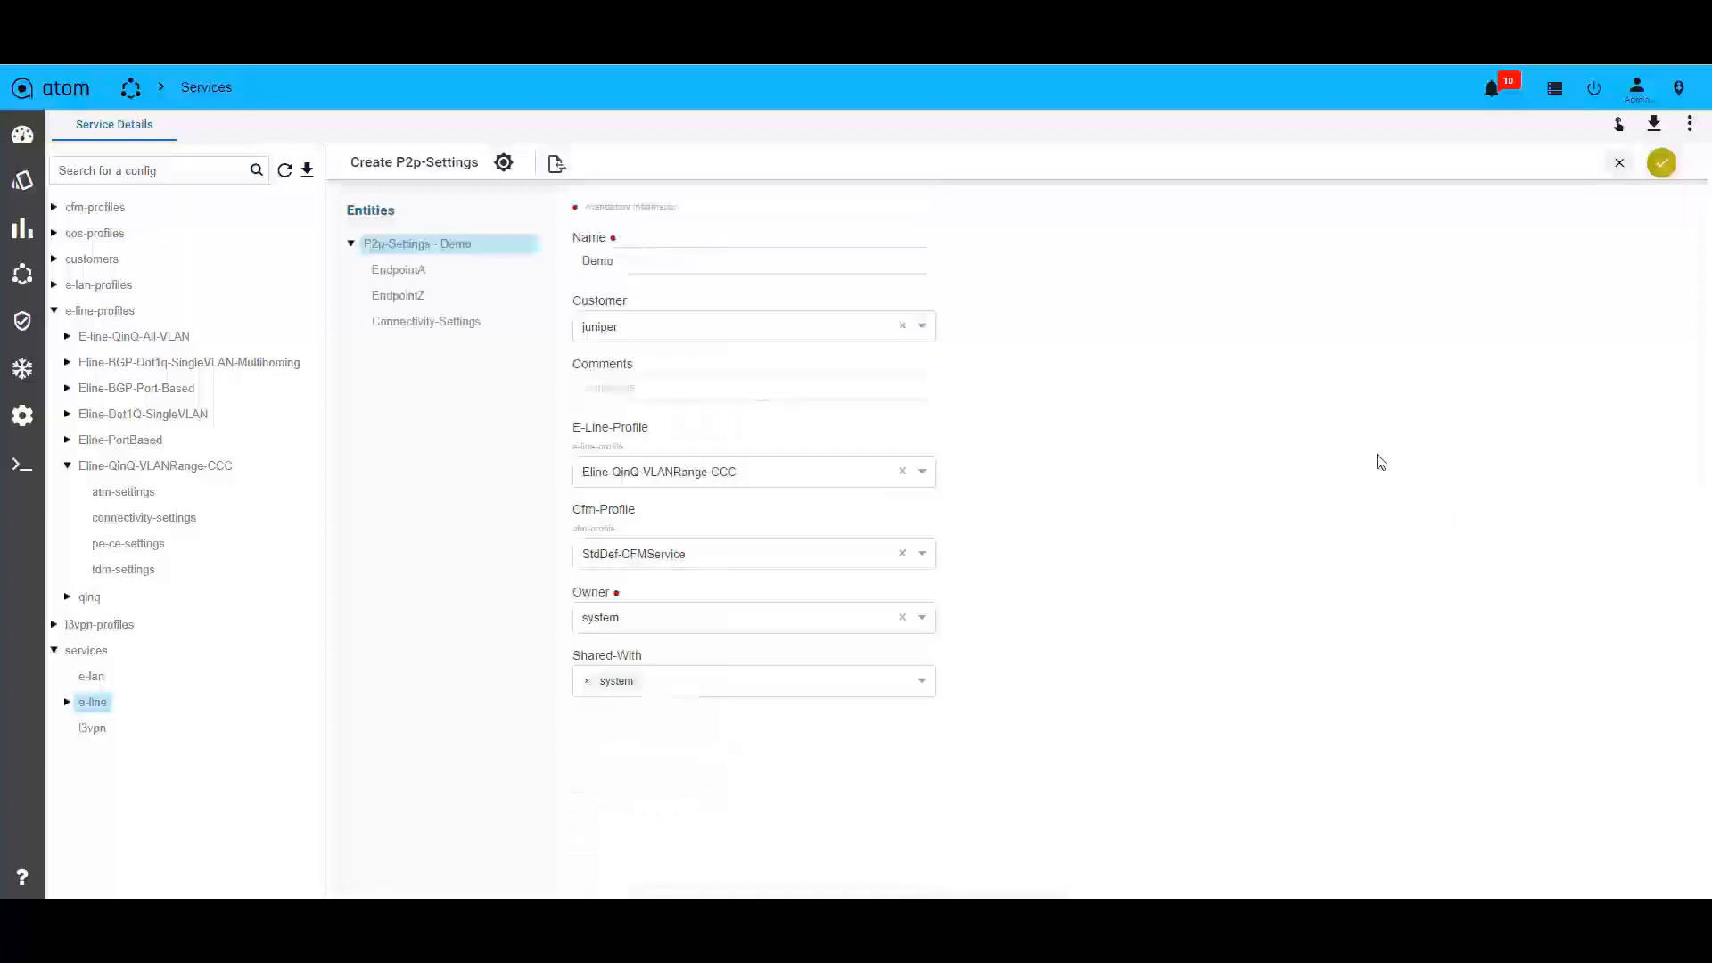
pyautogui.click(1662, 166)
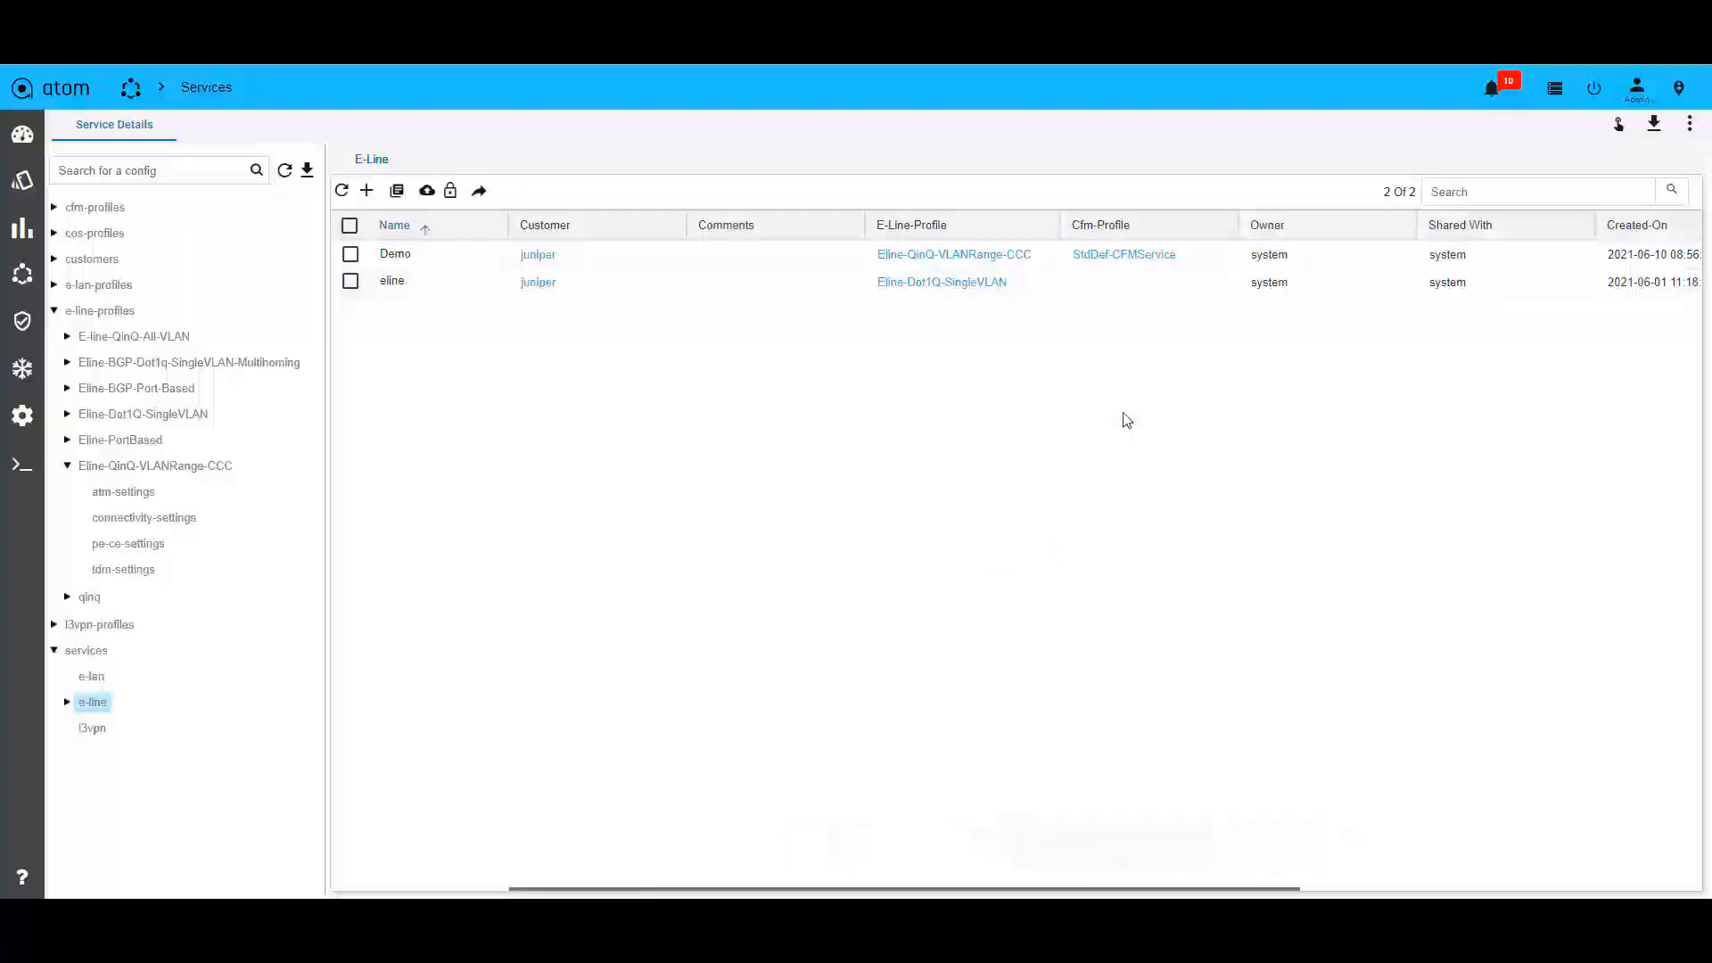
# Open the details of the "Create: p2p-settings Demo" task and display the commands it sent to the devices.
pyautogui.click(1555, 93)
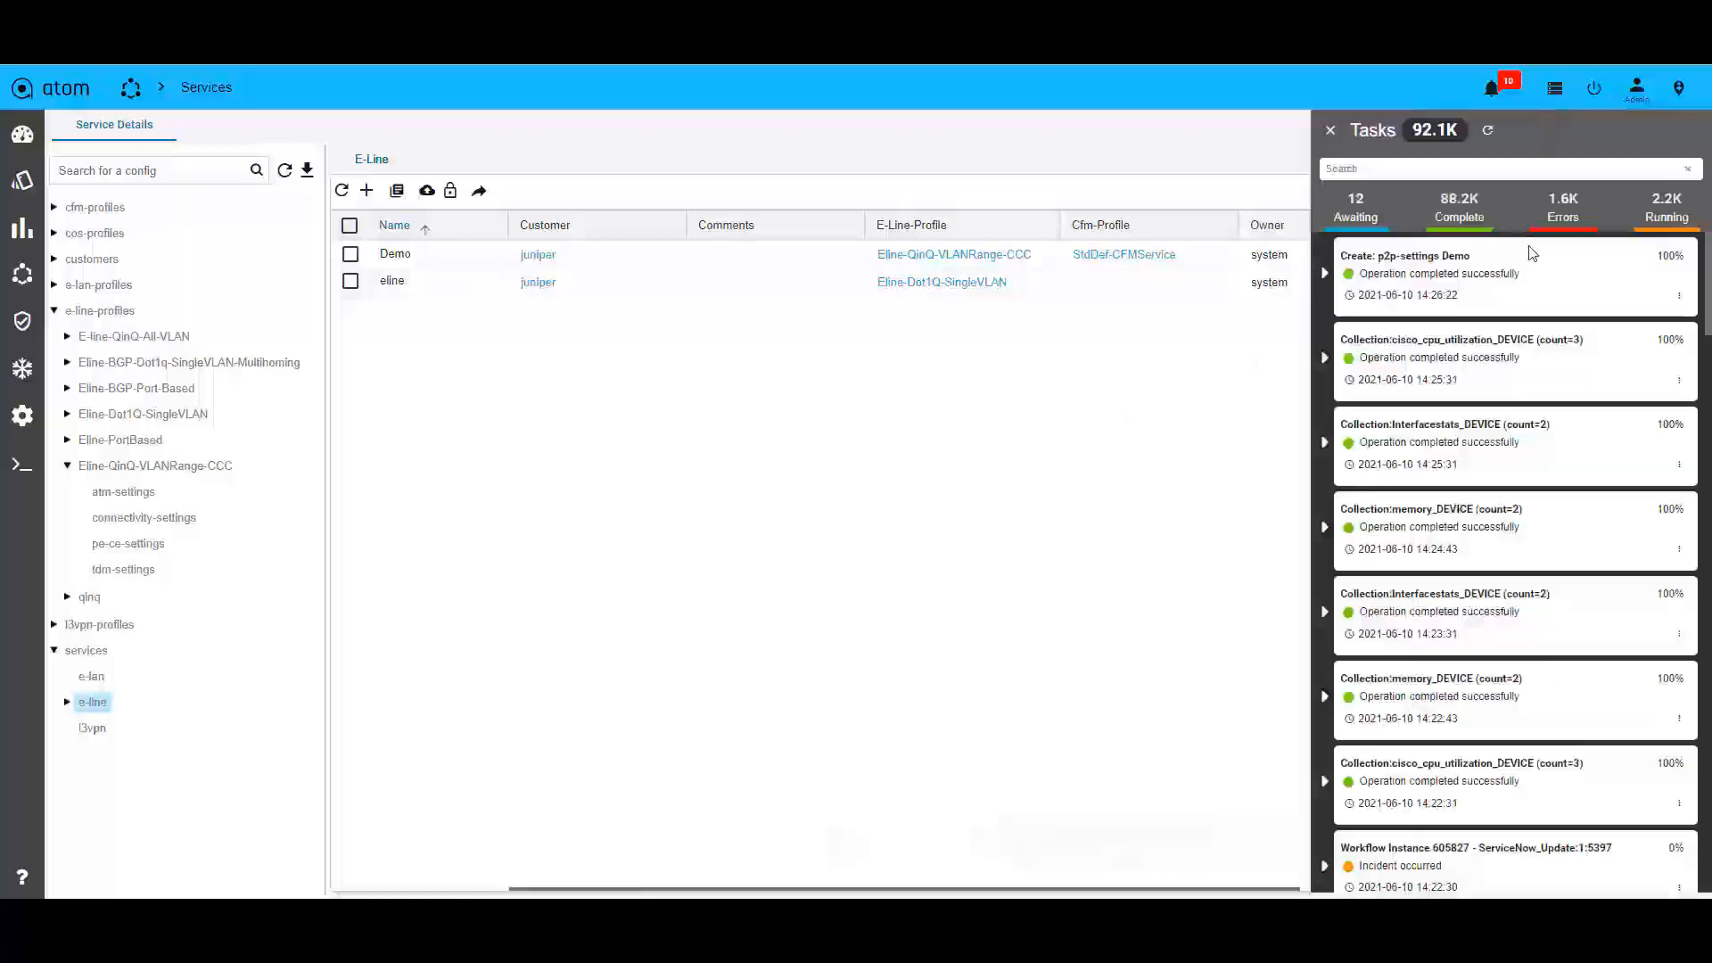
pyautogui.click(1680, 297)
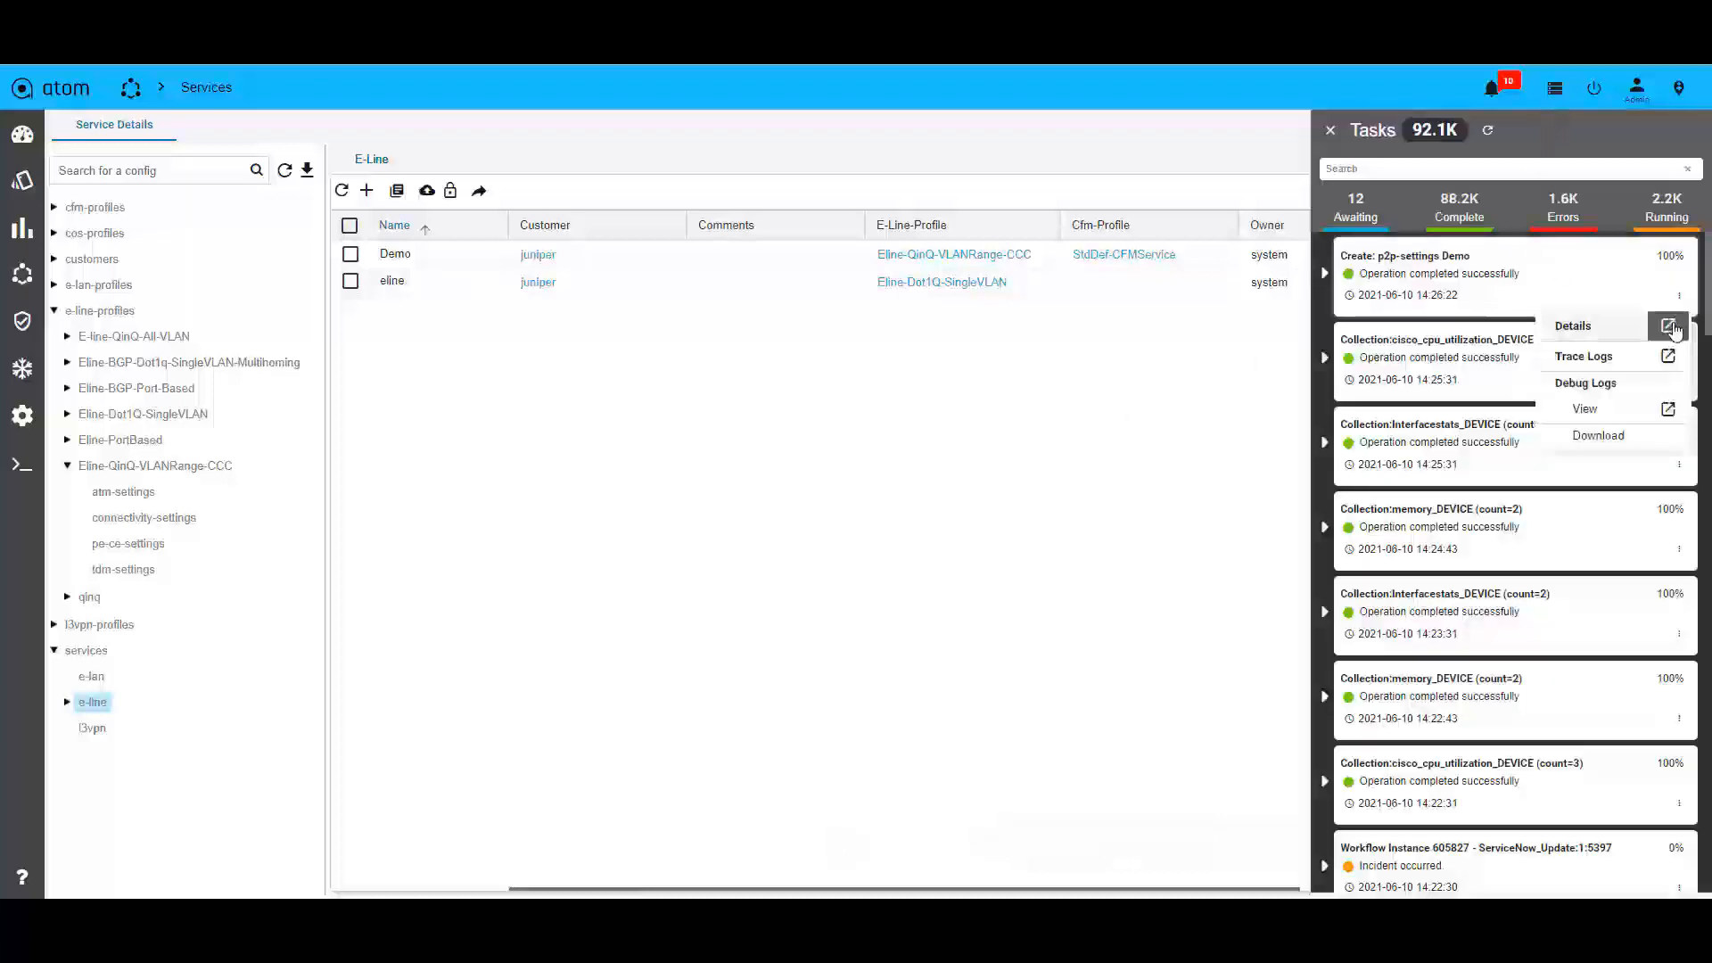
pyautogui.click(1597, 326)
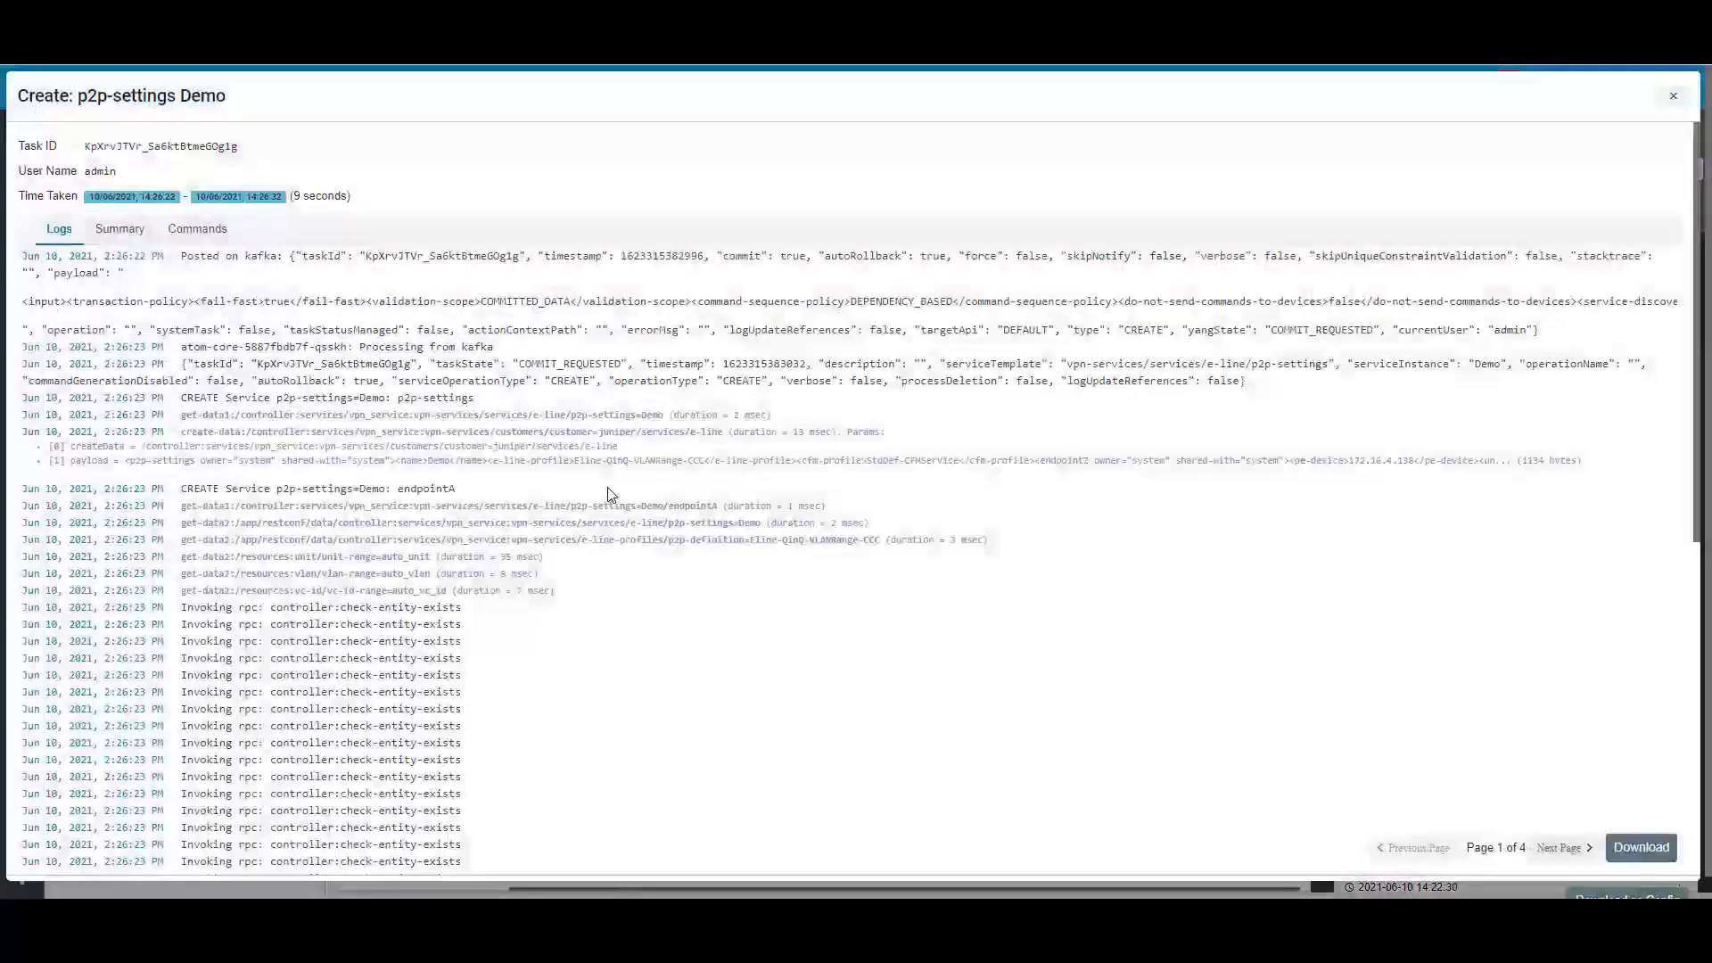
pyautogui.click(198, 228)
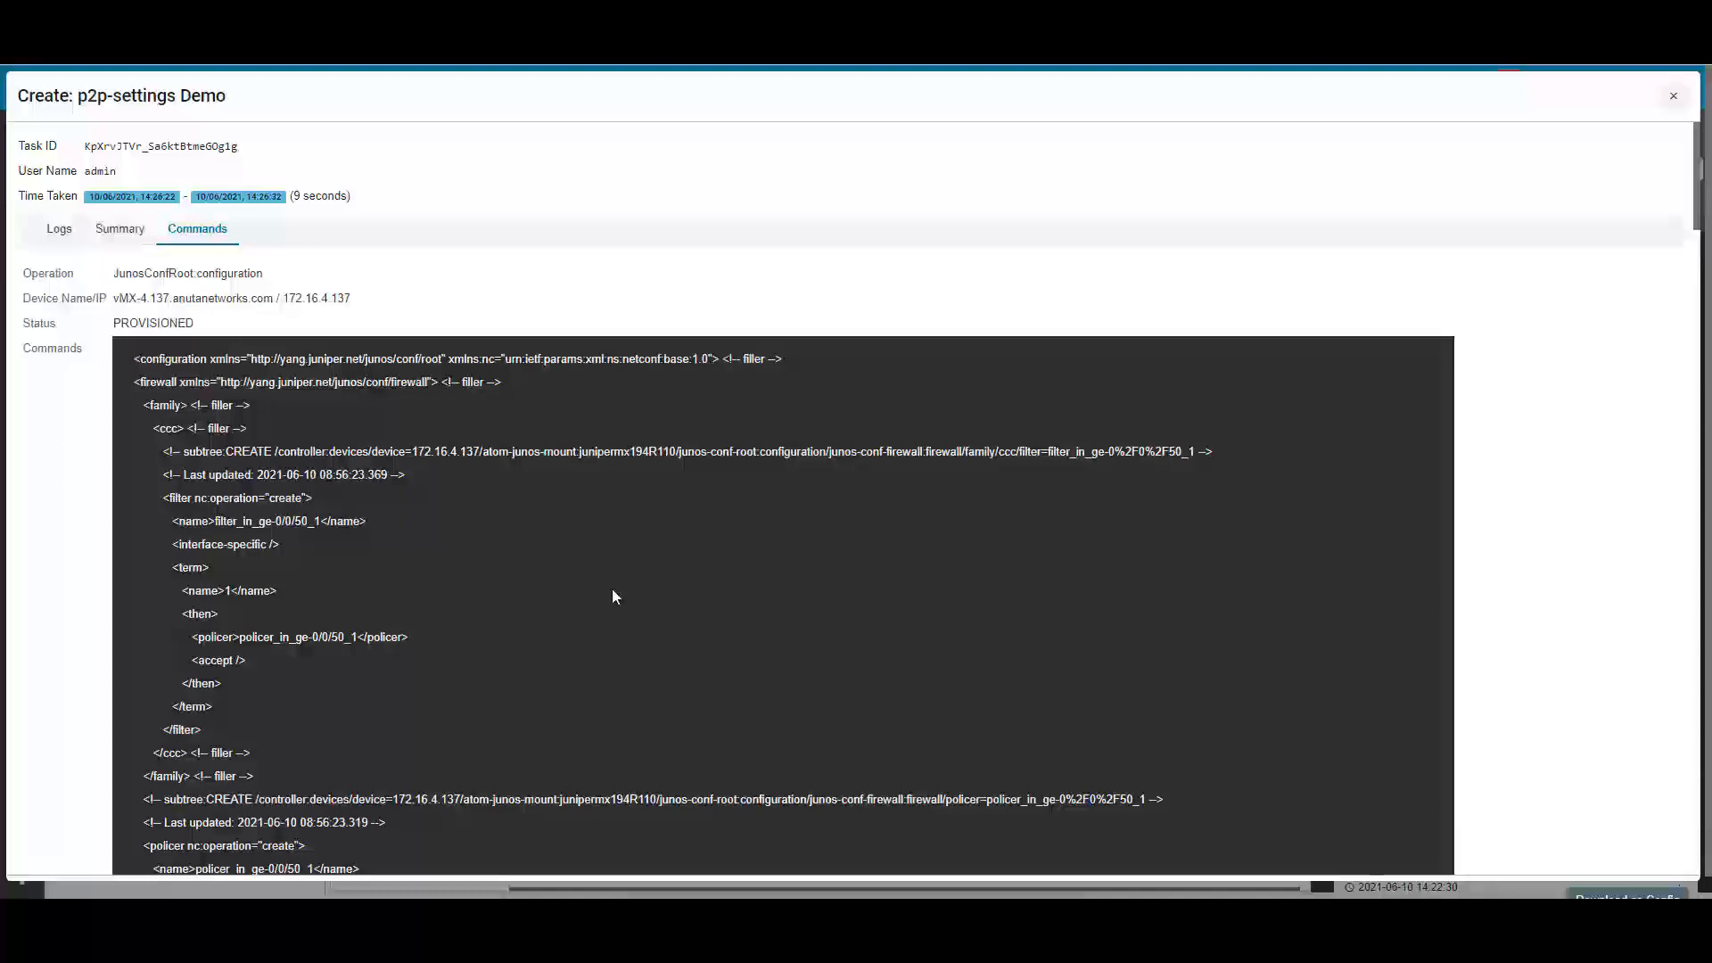
# Examine the commands provisioned on device 172.16.4.137, covering the firewall filter, policer, interface VLAN tags, l2circuit and connectivity fault management.
pyautogui.scroll(-1, 614, 596)
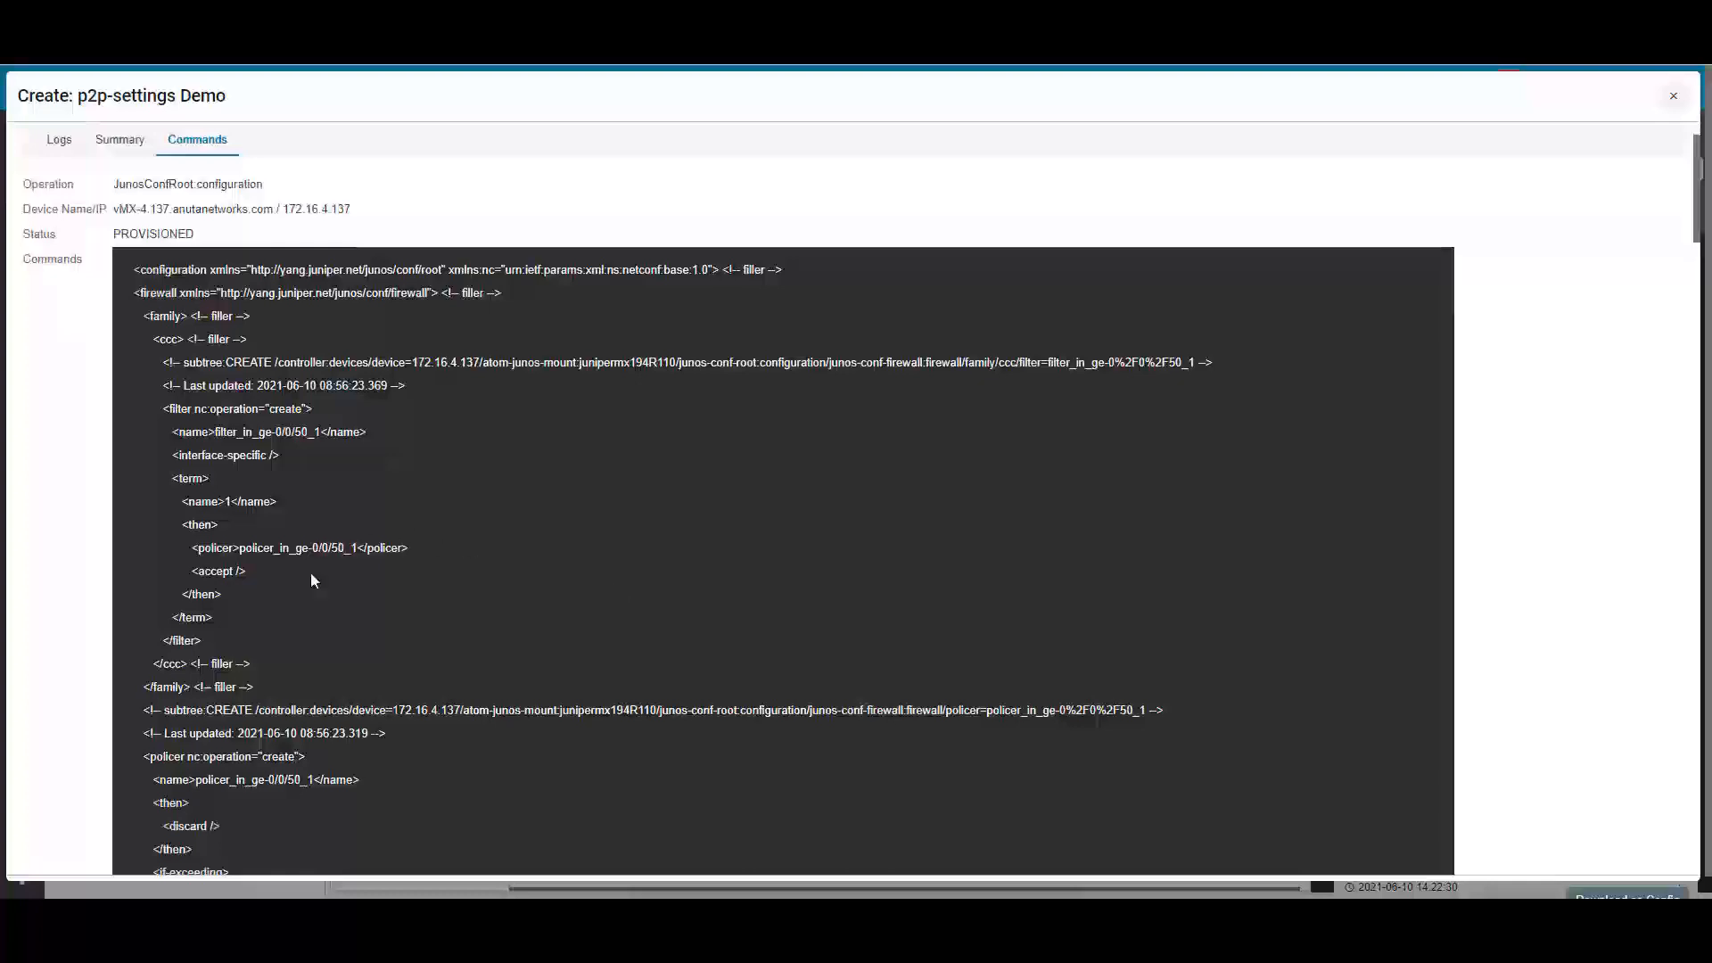
pyautogui.scroll(-5, 366, 512)
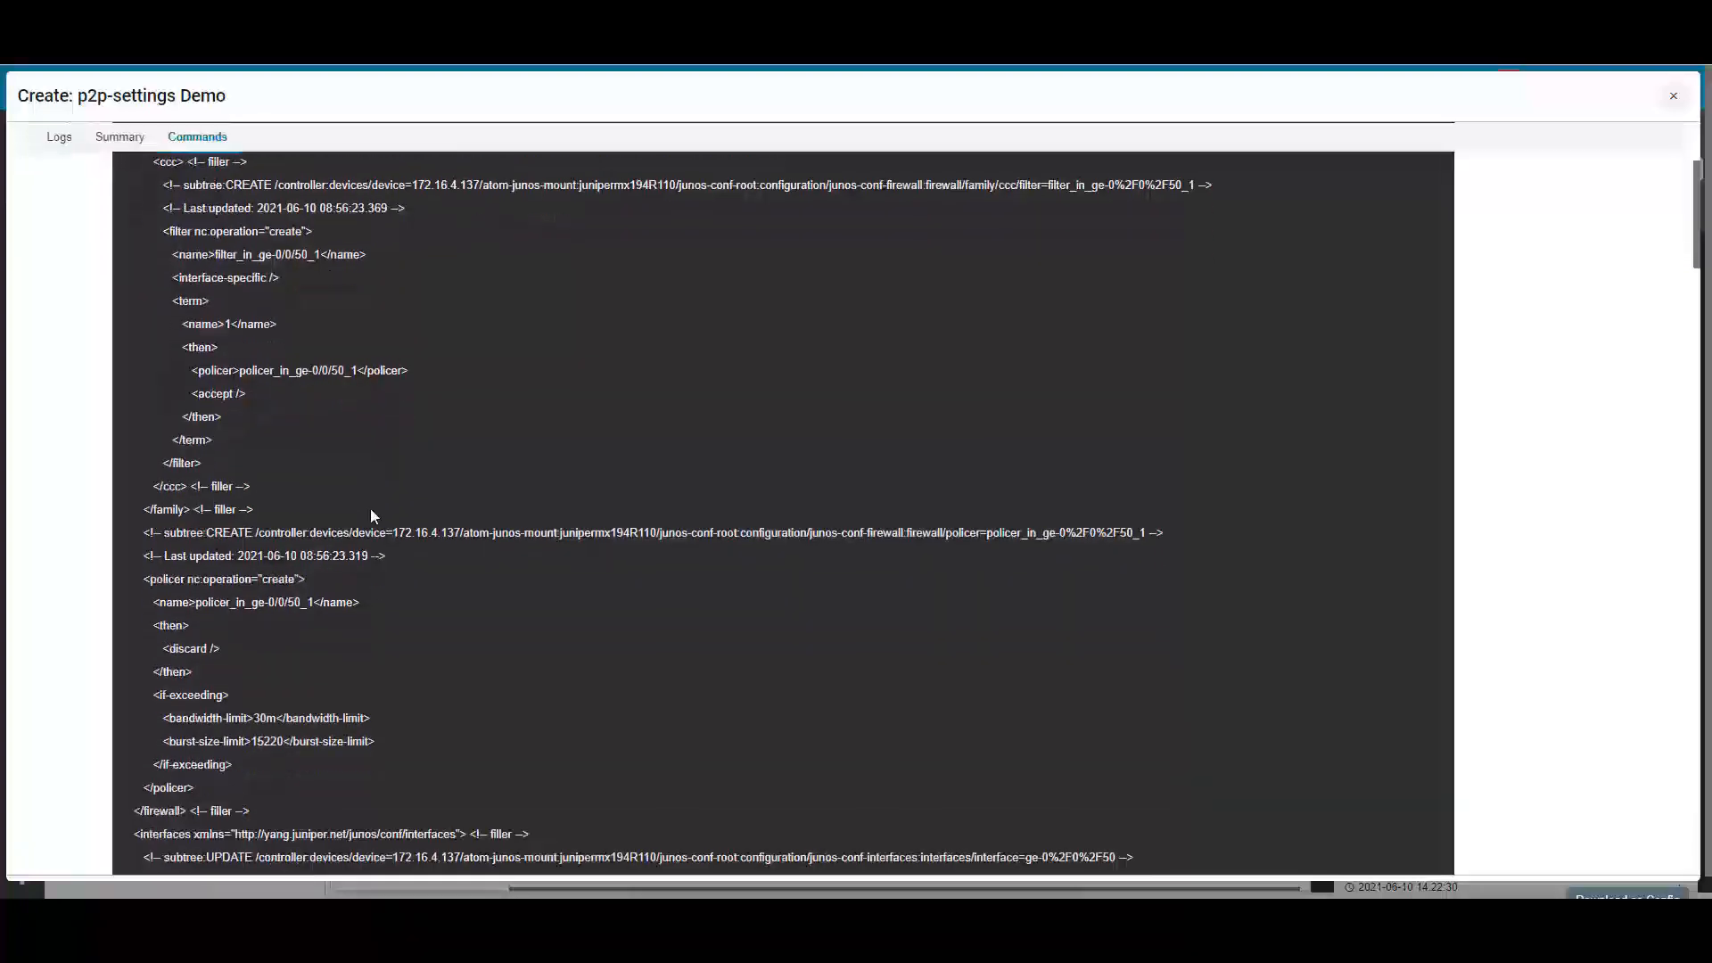
pyautogui.scroll(-4, 371, 513)
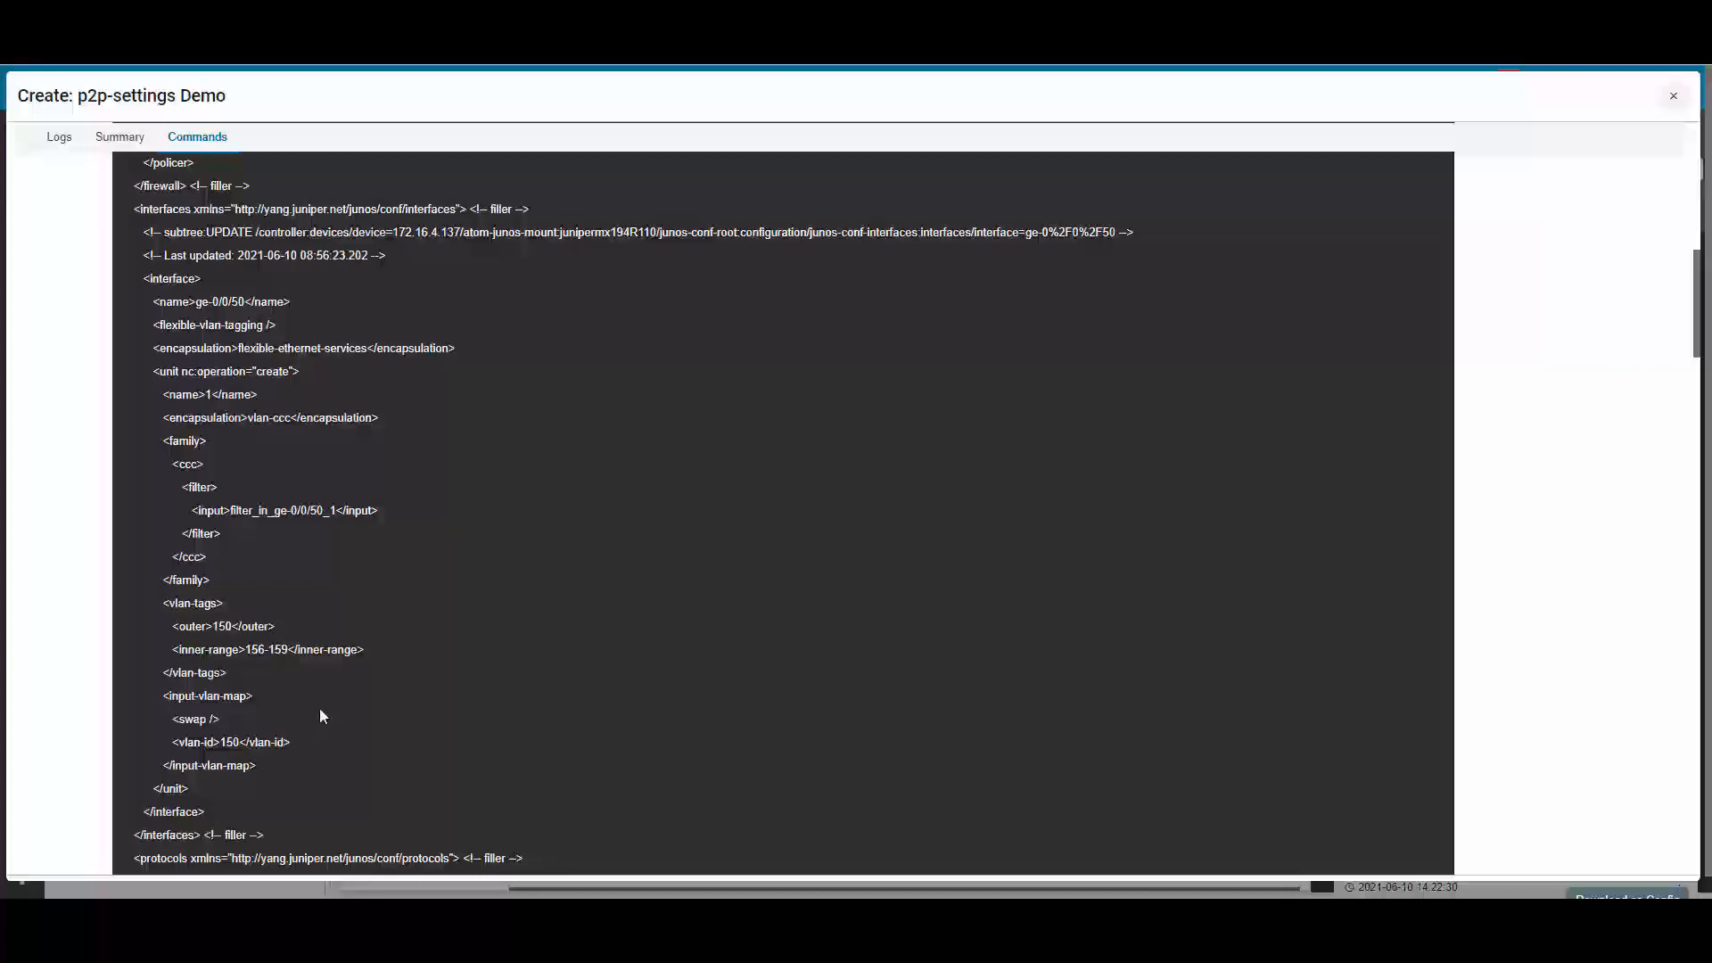
pyautogui.scroll(-2, 323, 708)
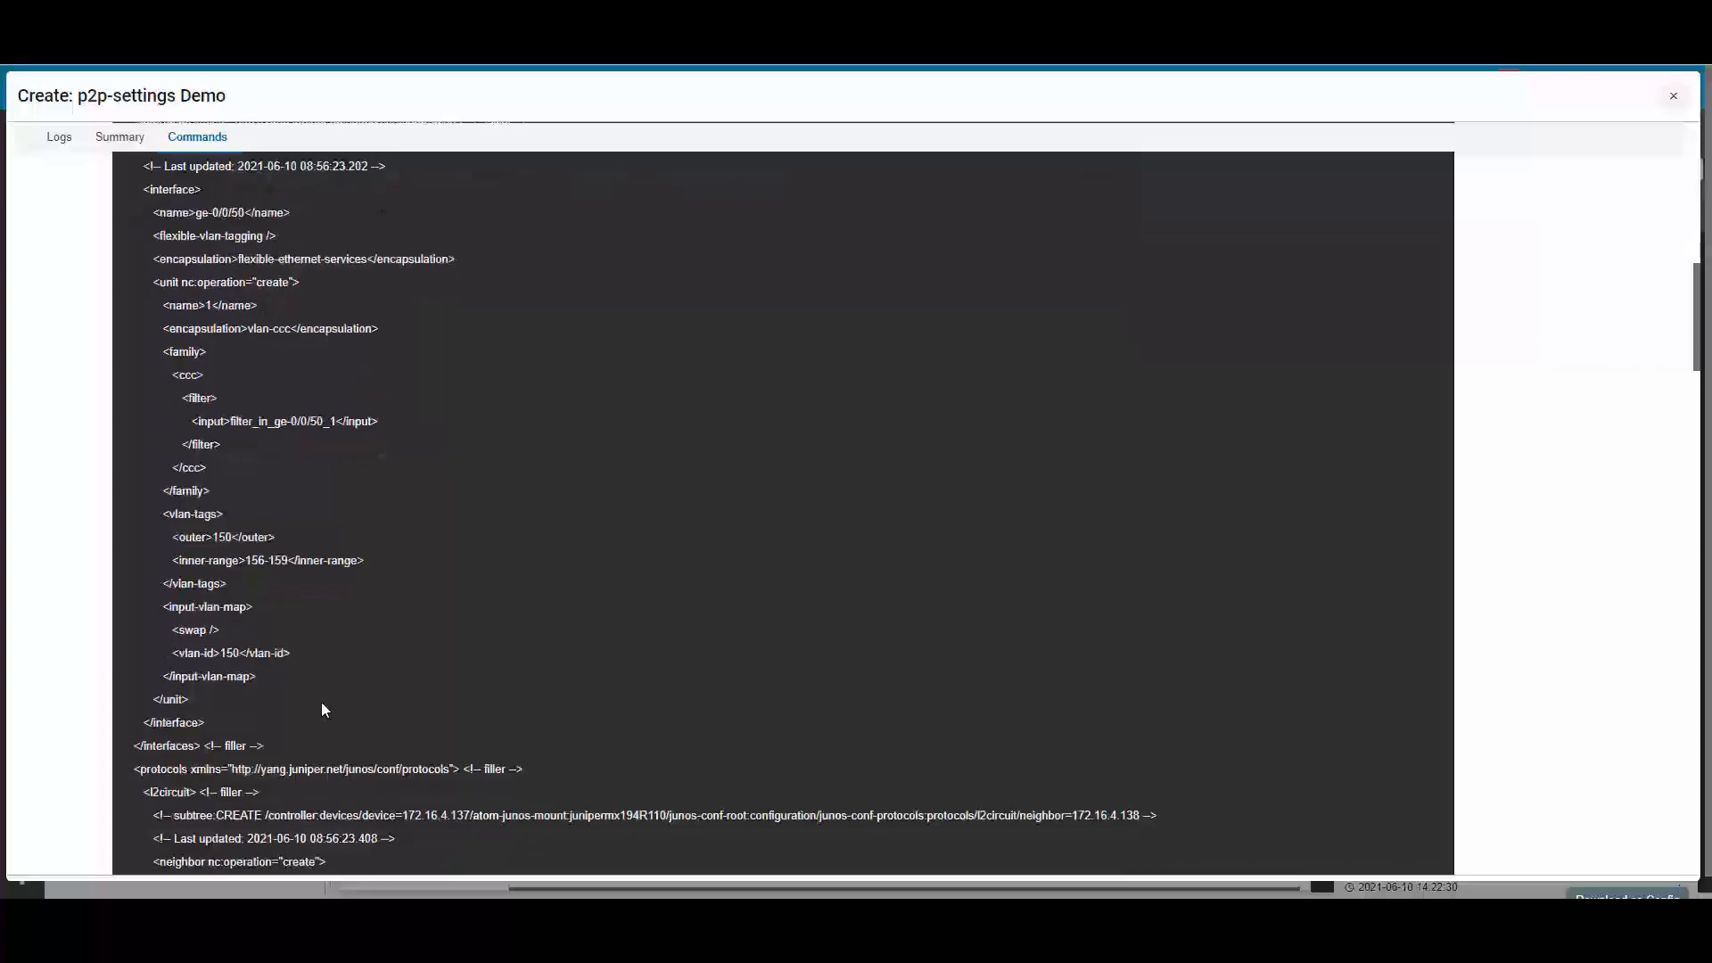
pyautogui.scroll(-1, 385, 667)
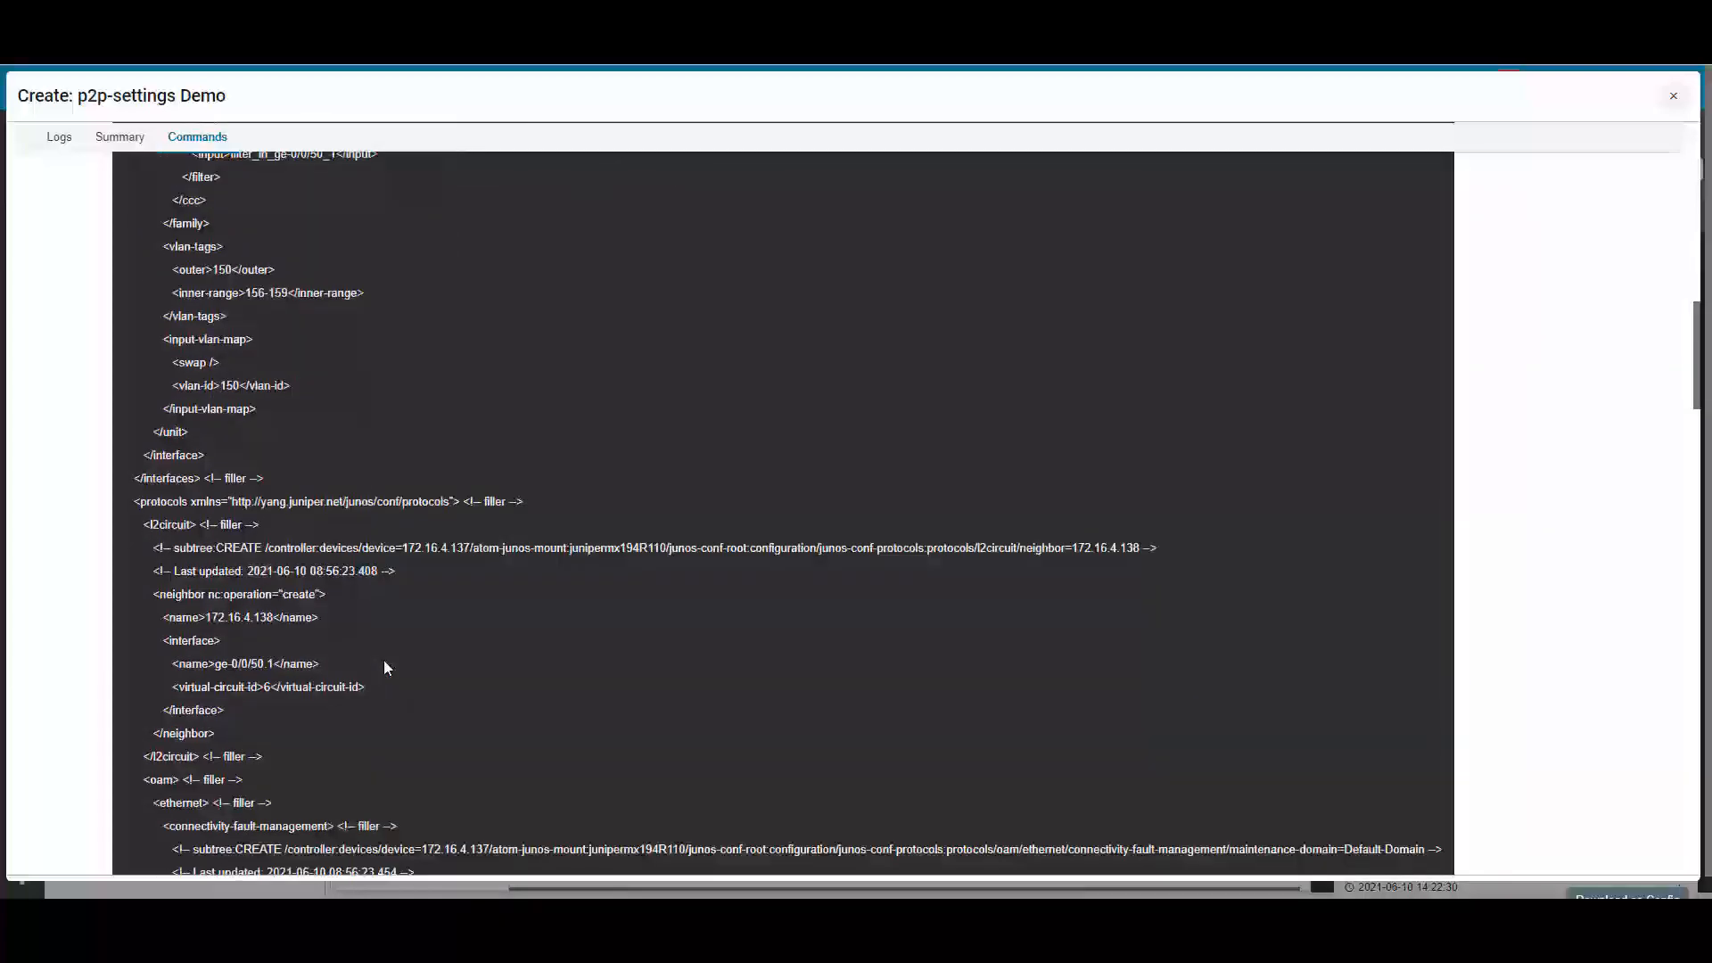
pyautogui.scroll(-3, 386, 667)
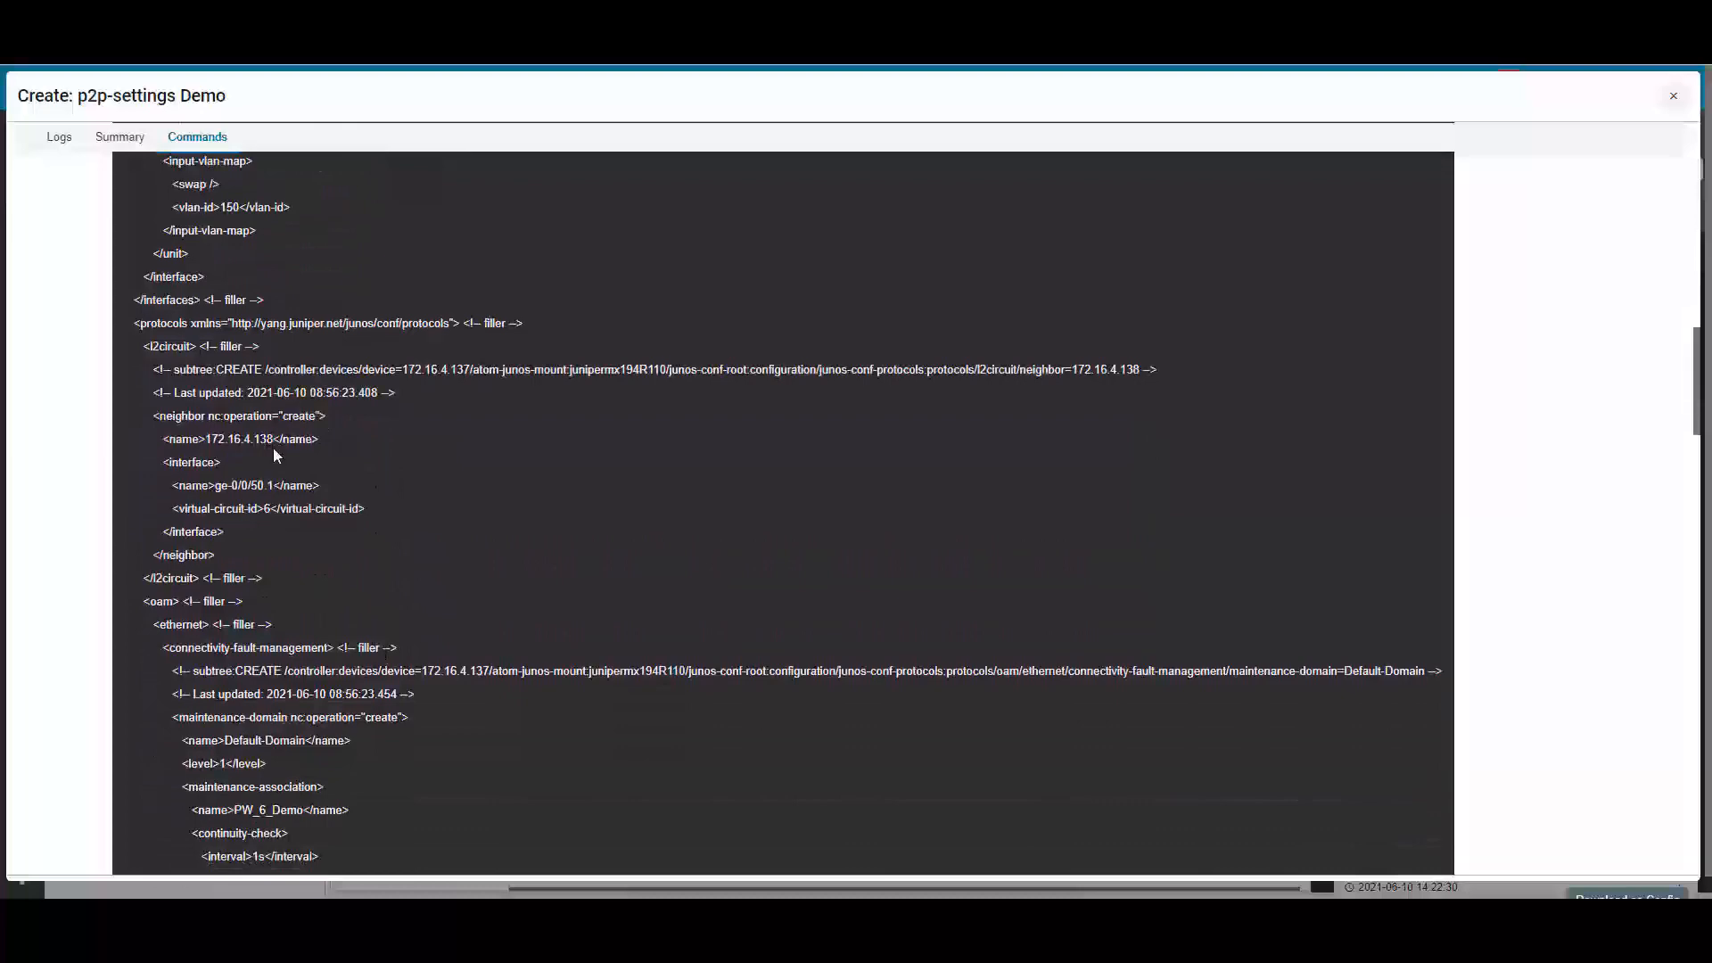
pyautogui.scroll(-3, 421, 480)
pyautogui.scroll(-1, 423, 483)
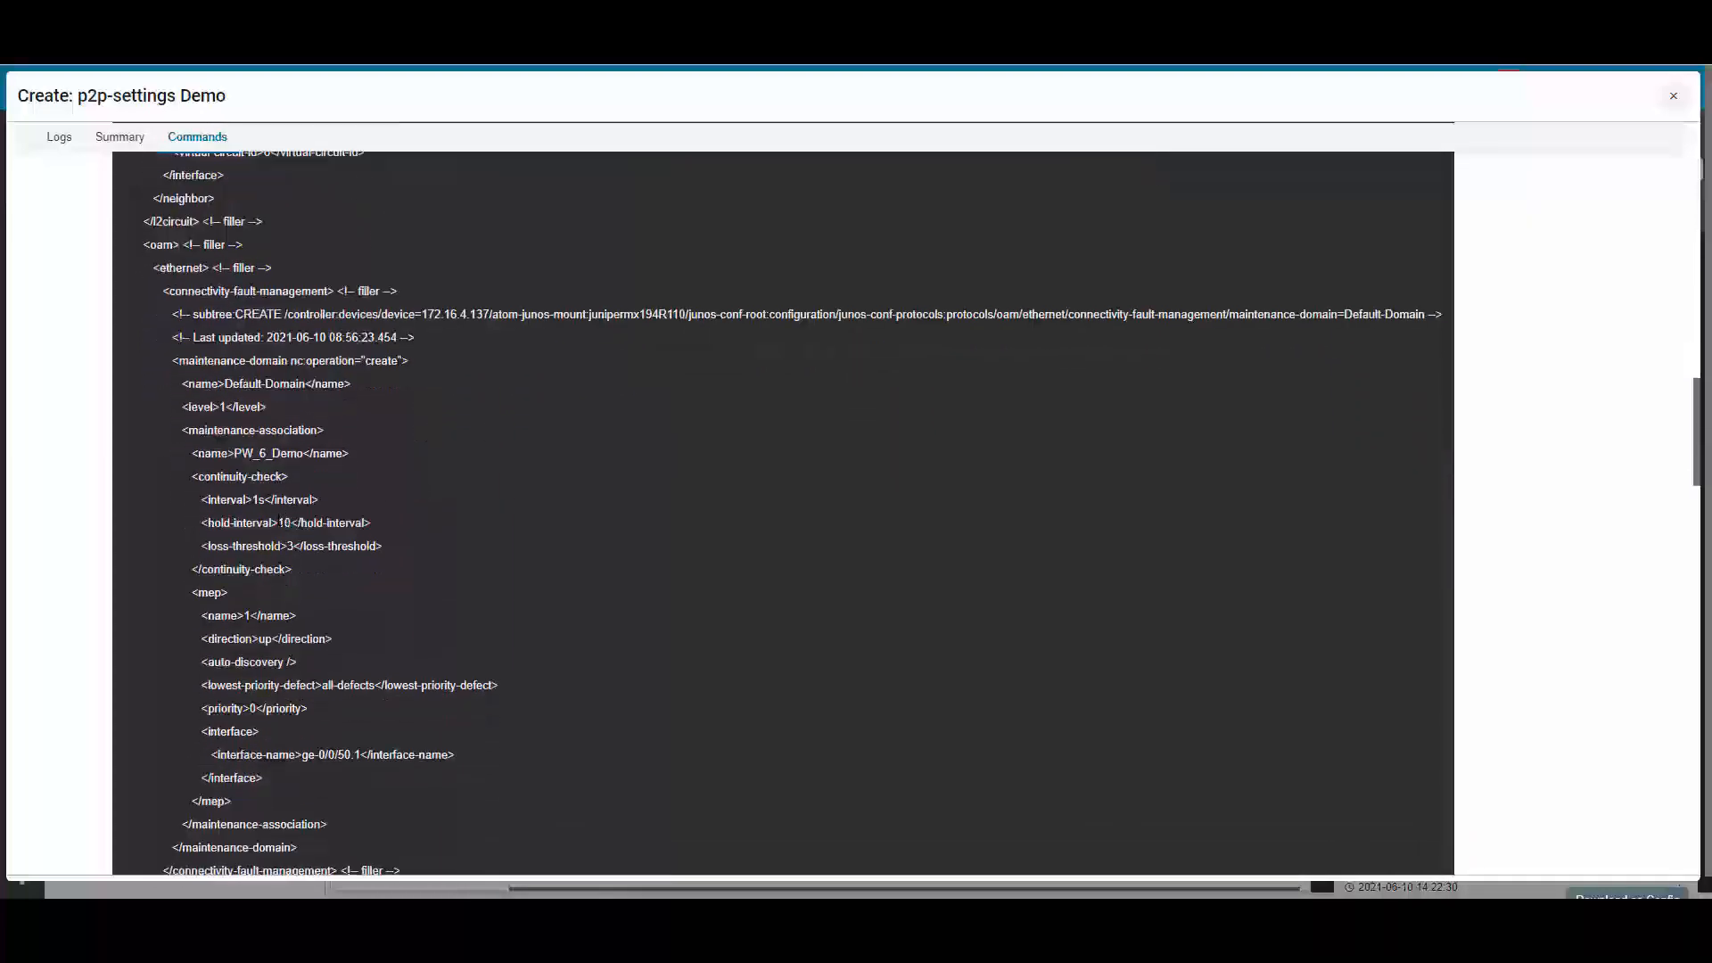
# Examine the firewall, policer and interface commands provisioned on device 172.16.4.138.
pyautogui.scroll(-9, 279, 513)
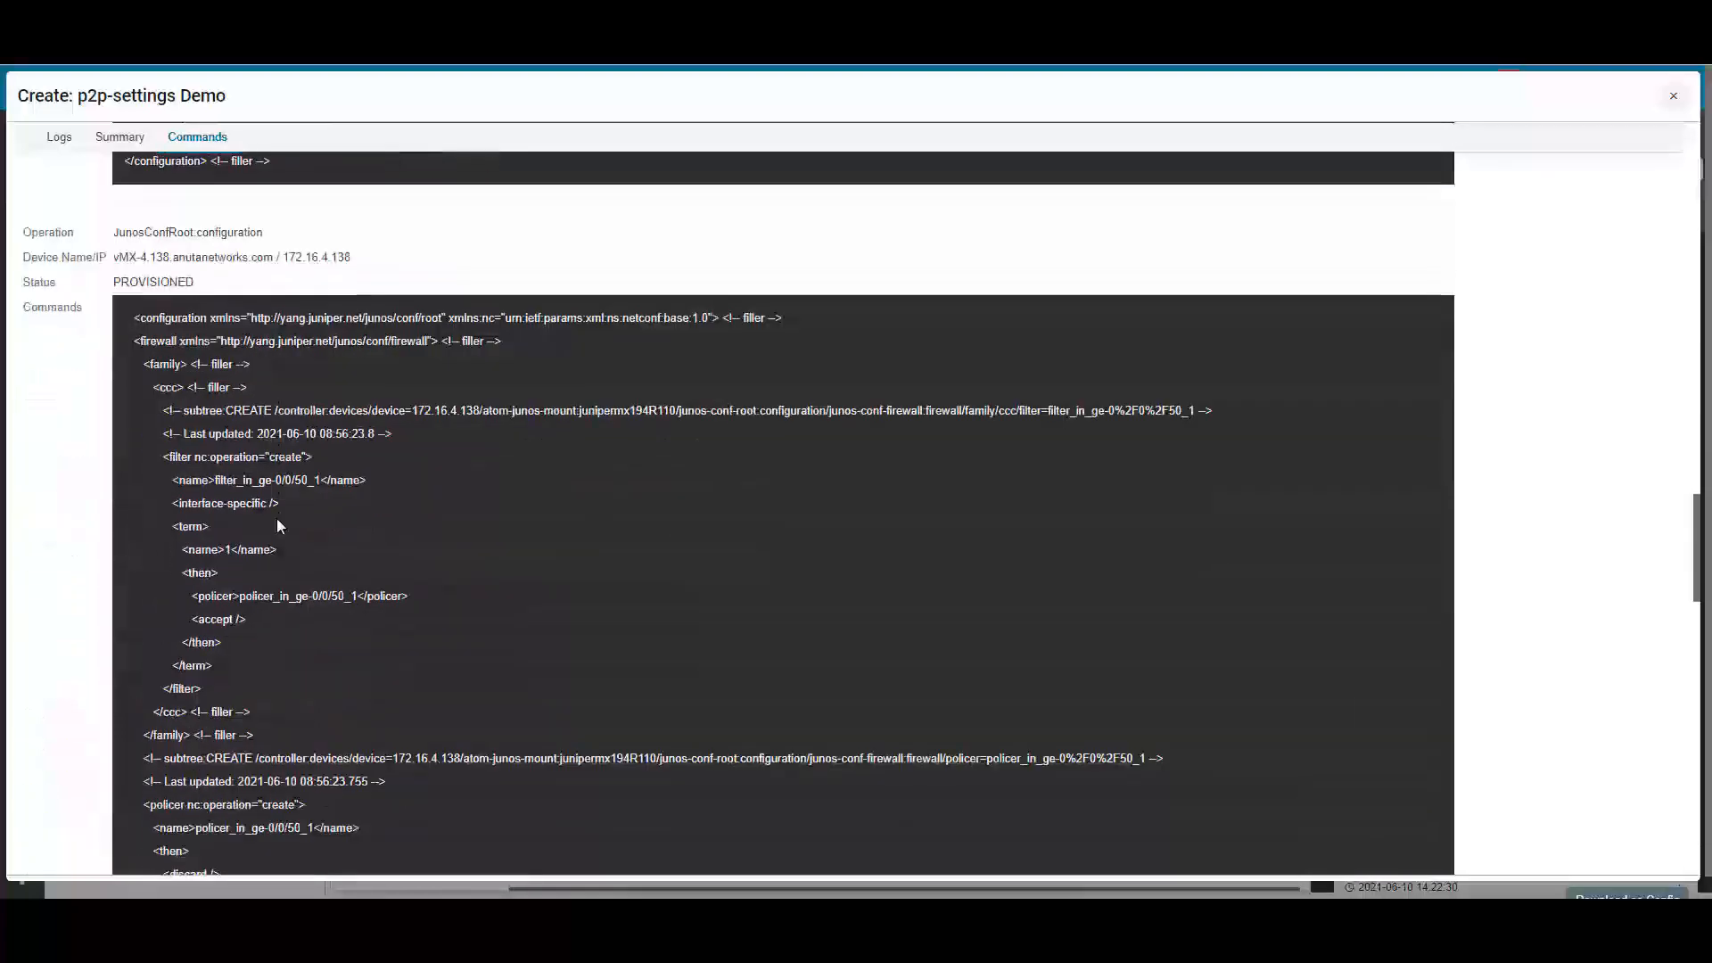
pyautogui.scroll(-8, 277, 522)
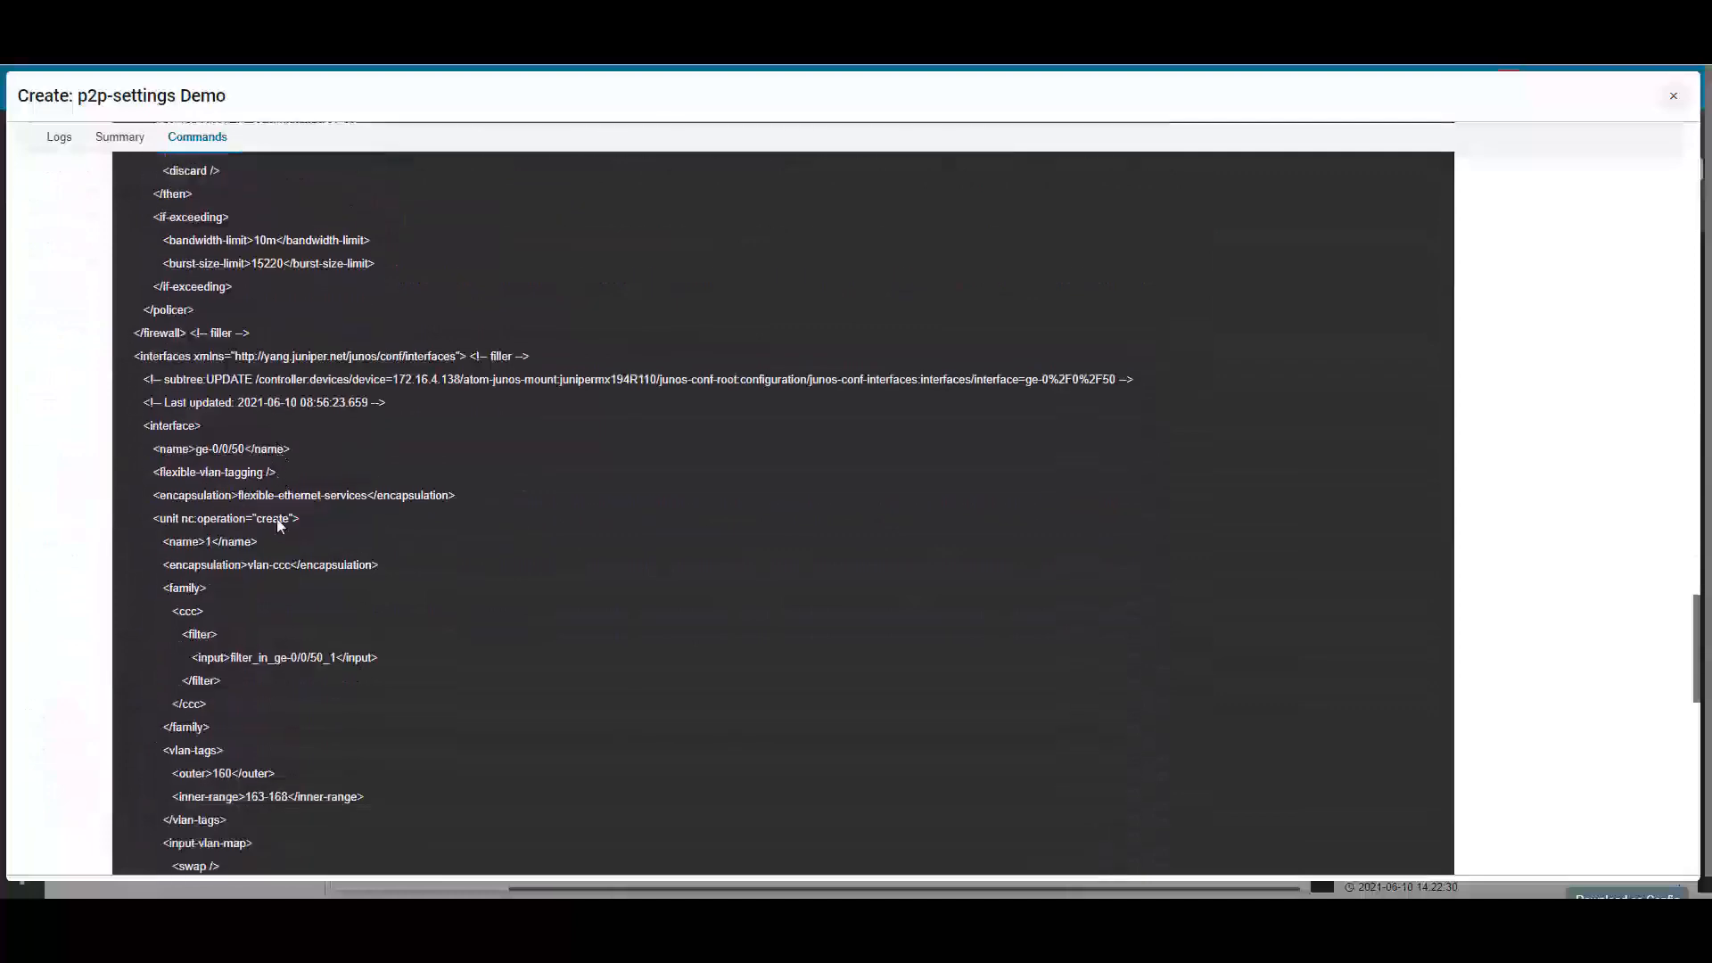
pyautogui.scroll(-3, 279, 526)
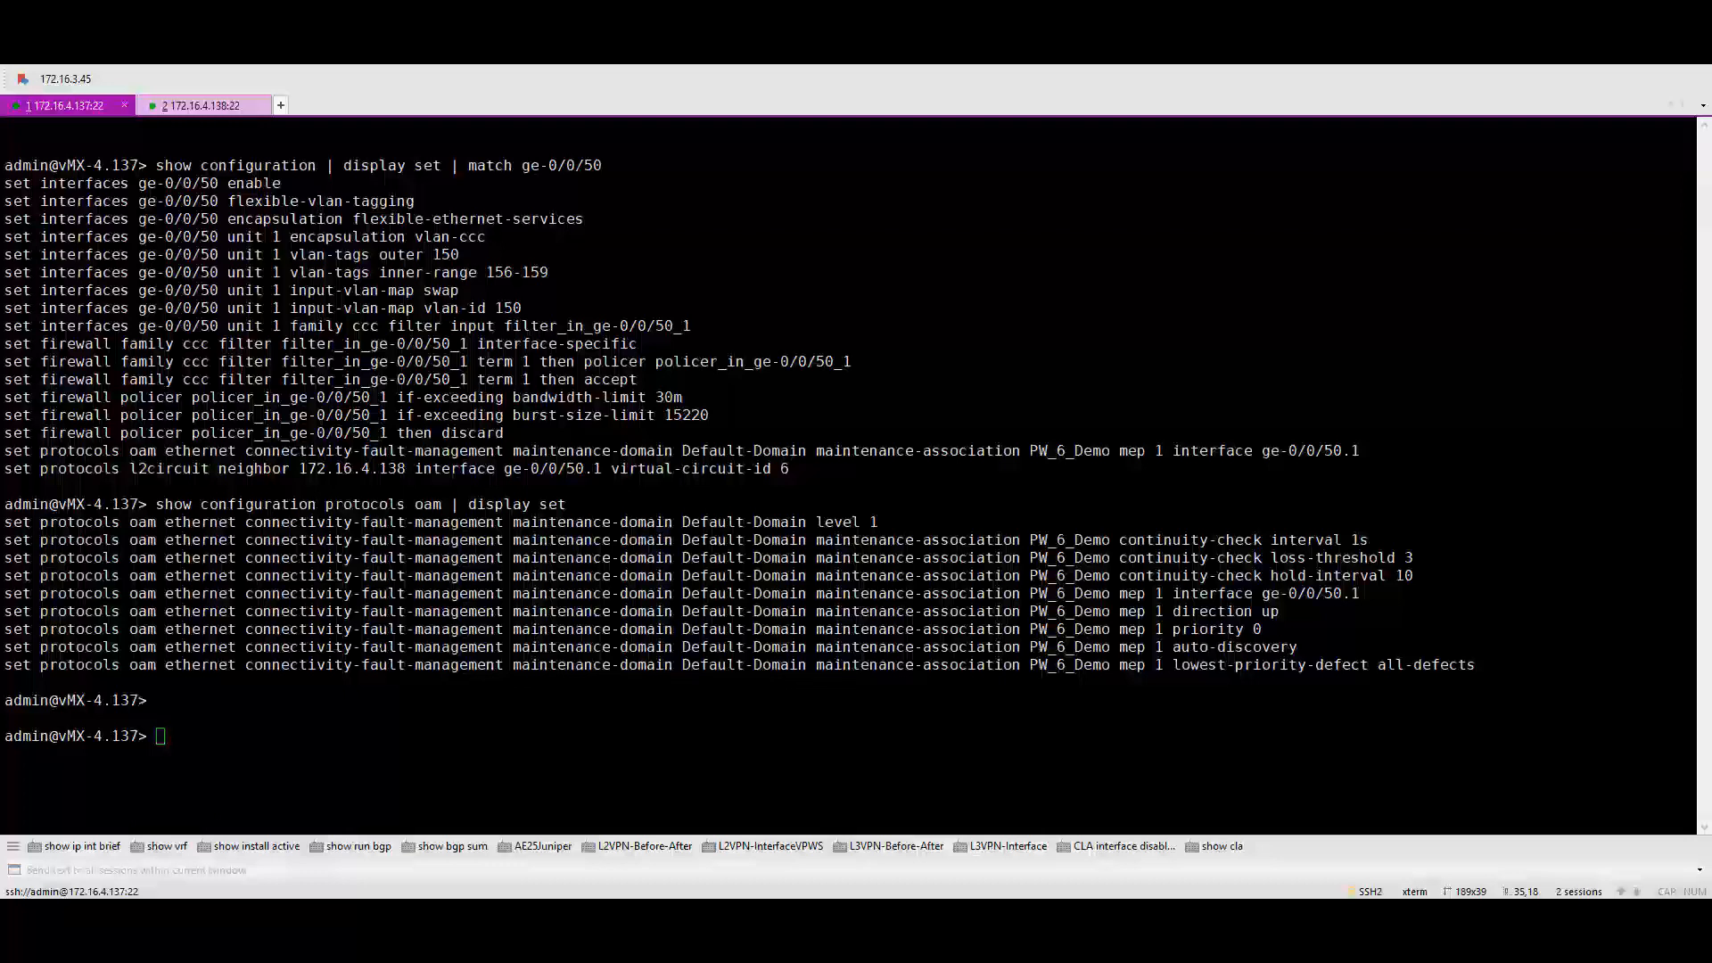
# Switch to the 172.16.4.138 terminal session and inspect its ge-0/0/50 and OAM configuration.
pyautogui.click(208, 107)
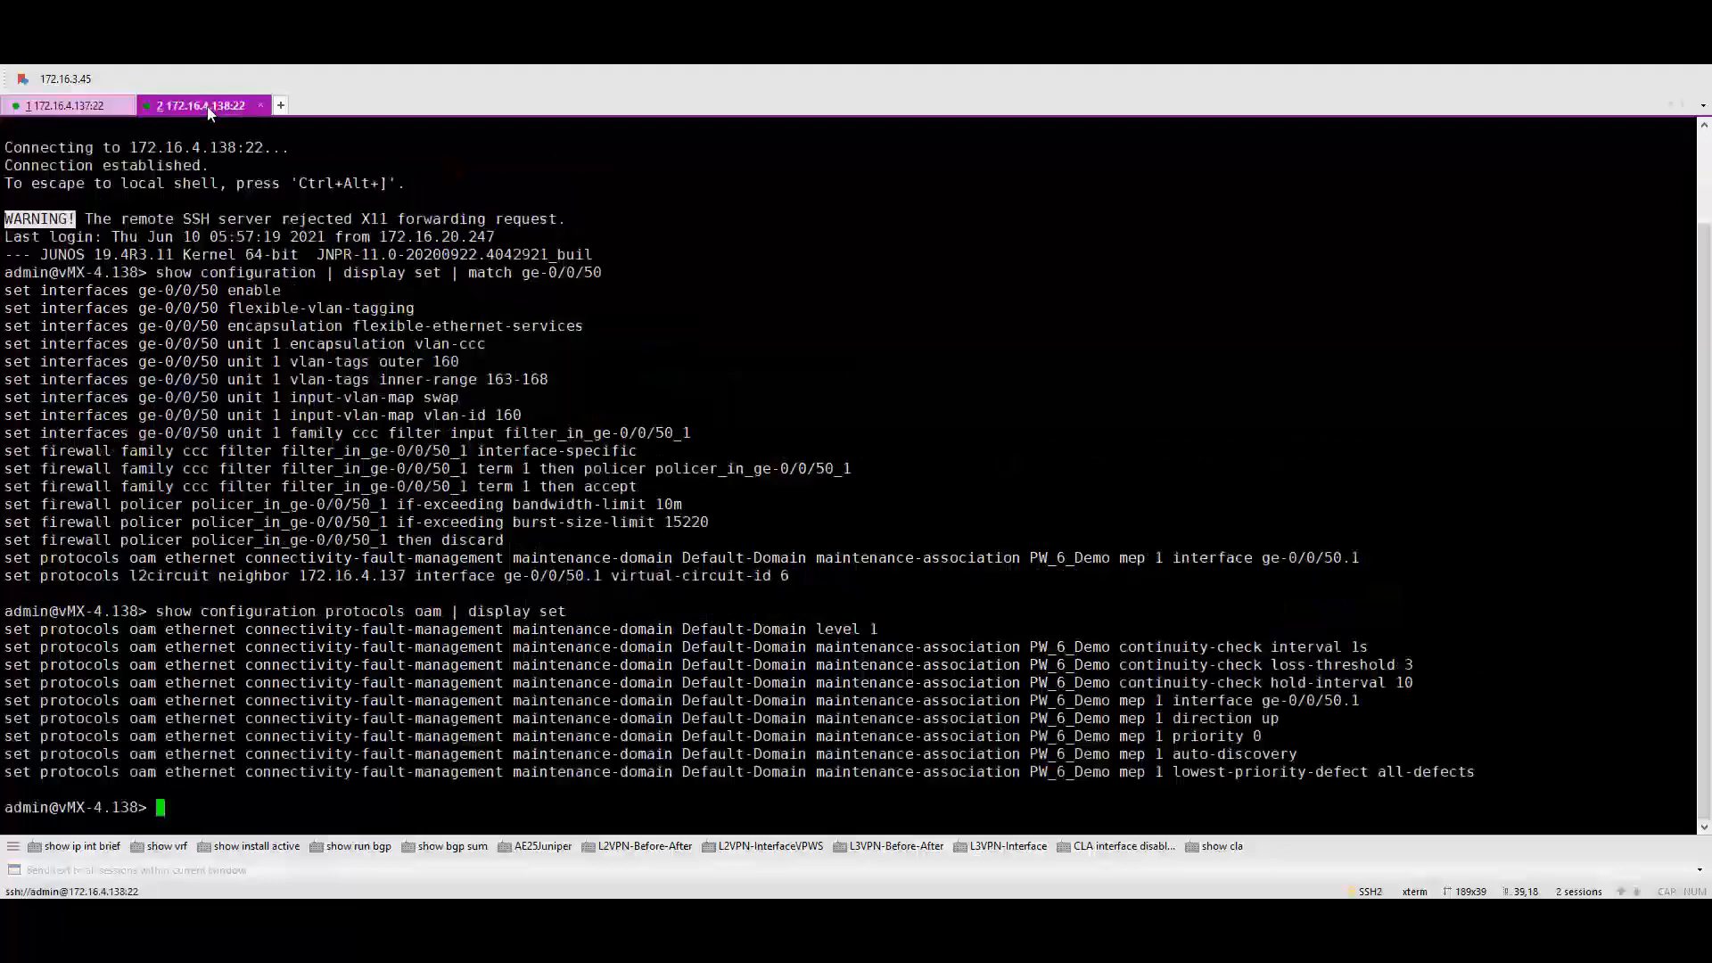